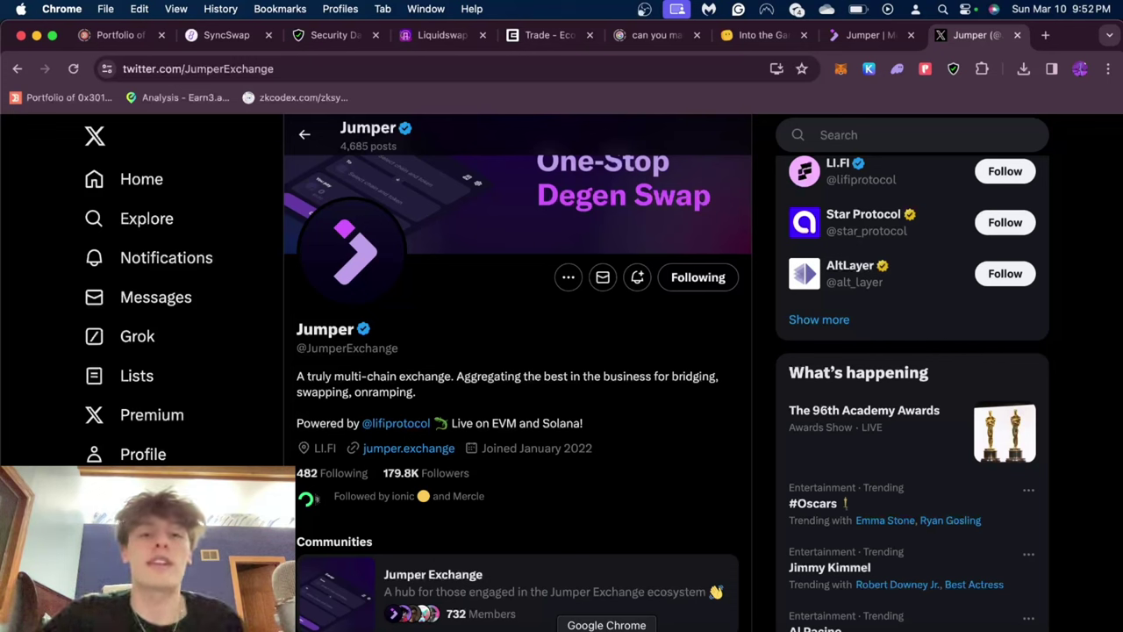
scroll(522, 432, down, 1)
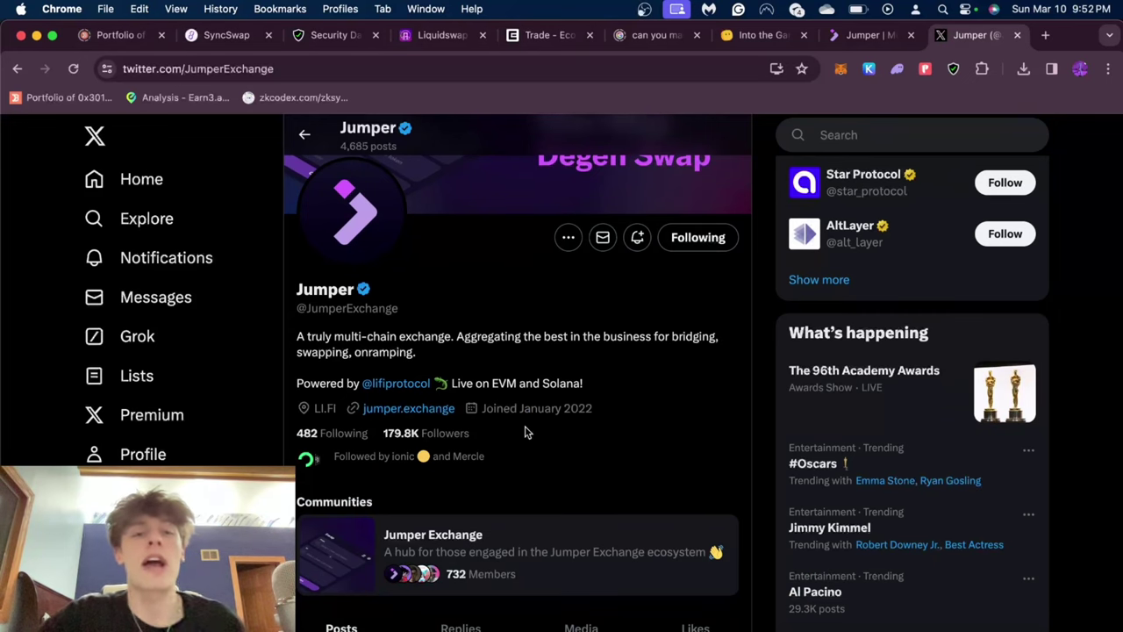
scroll(525, 431, up, 1)
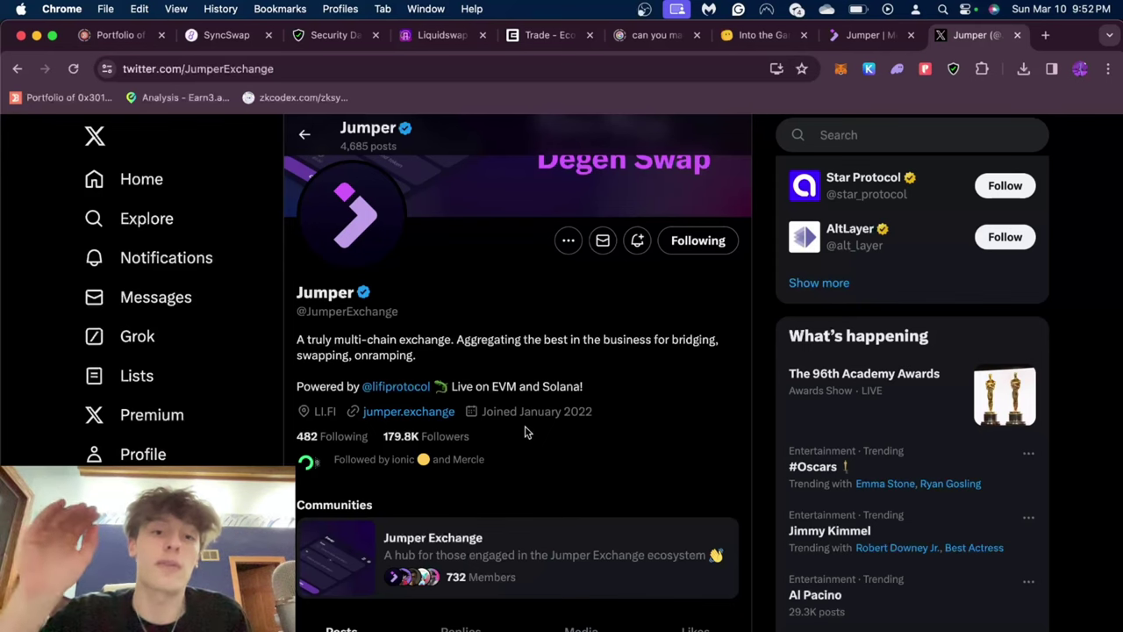
scroll(524, 431, down, 1)
scroll(525, 432, down, 5)
scroll(526, 432, down, 1)
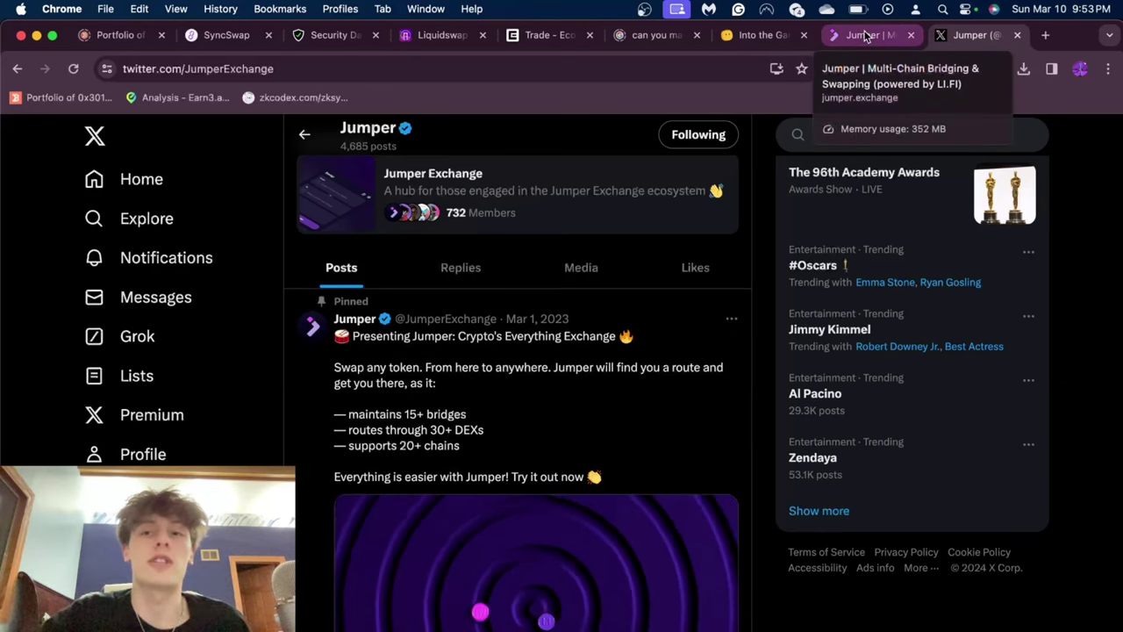
Connect the MetaMask wallet to Jumper Exchange through the EVM option.
click(864, 35)
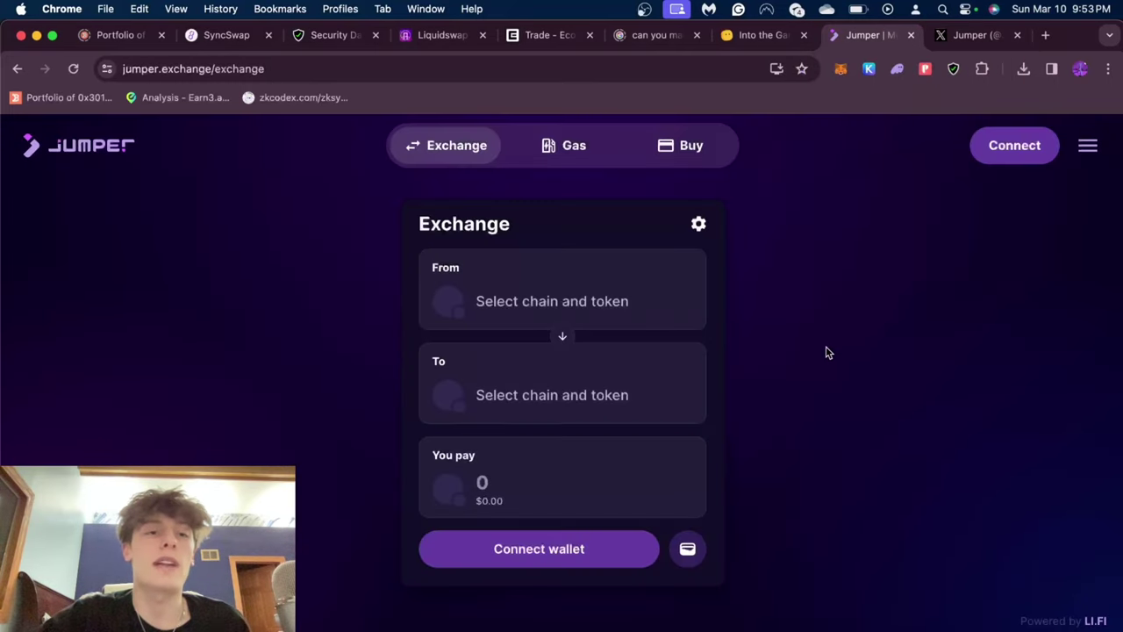
click(997, 145)
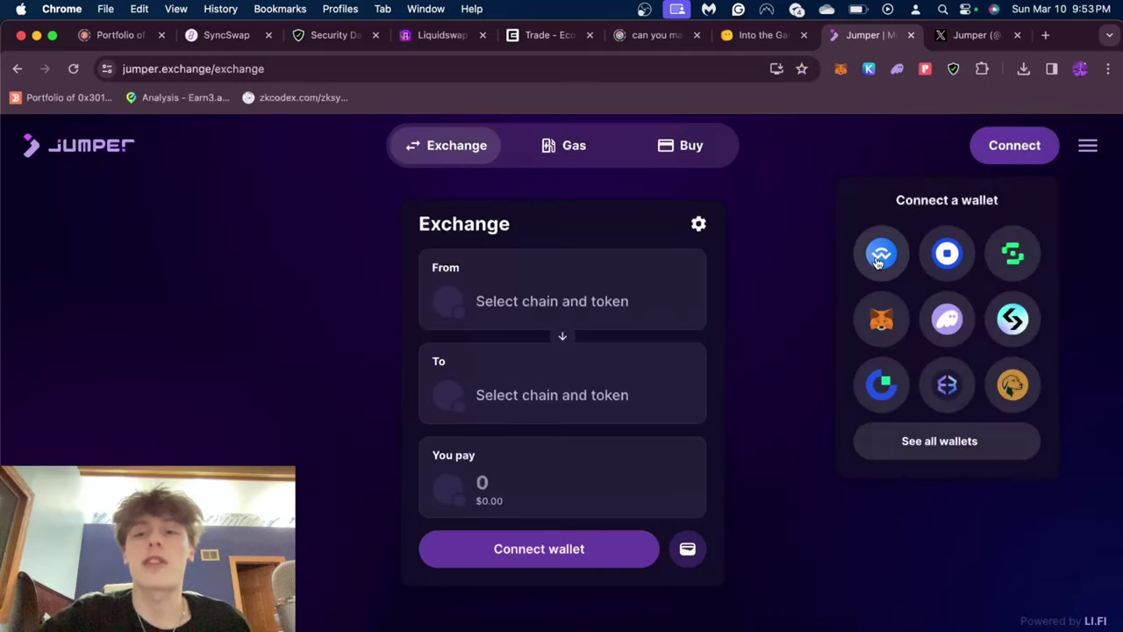
click(873, 306)
click(854, 290)
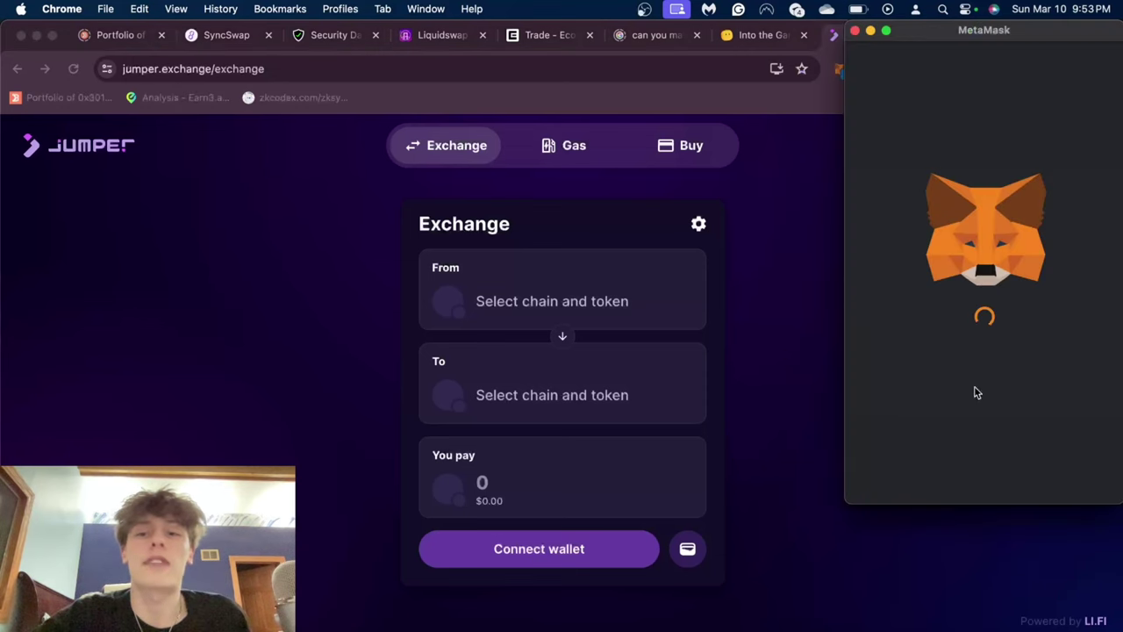
click(1042, 474)
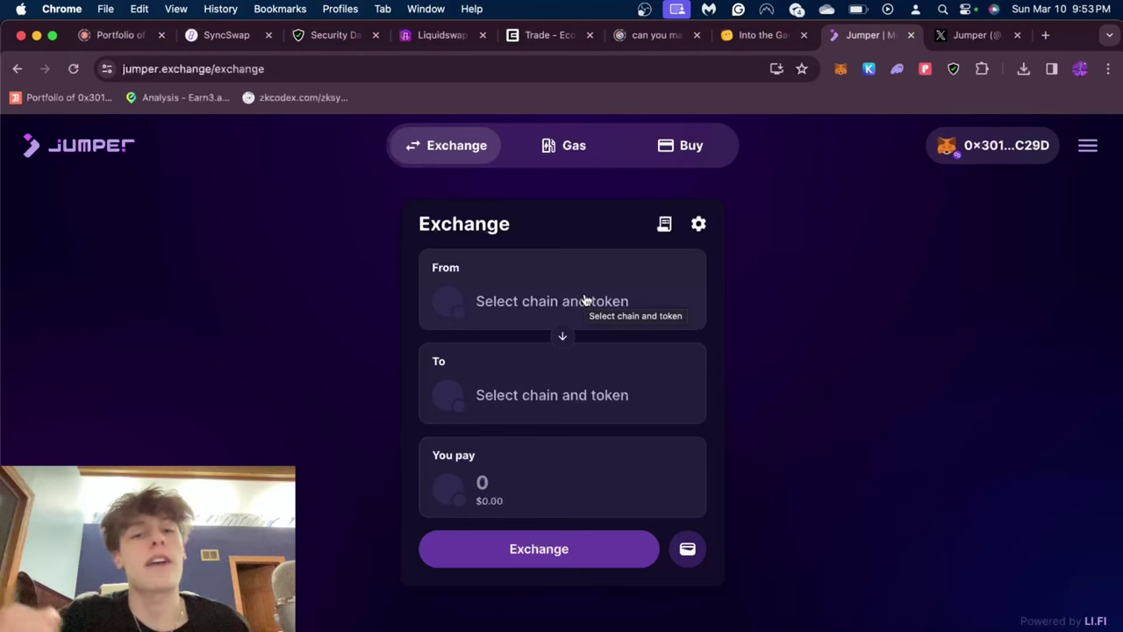
Choose ETH on the Arbitrum chain as the source token.
click(585, 300)
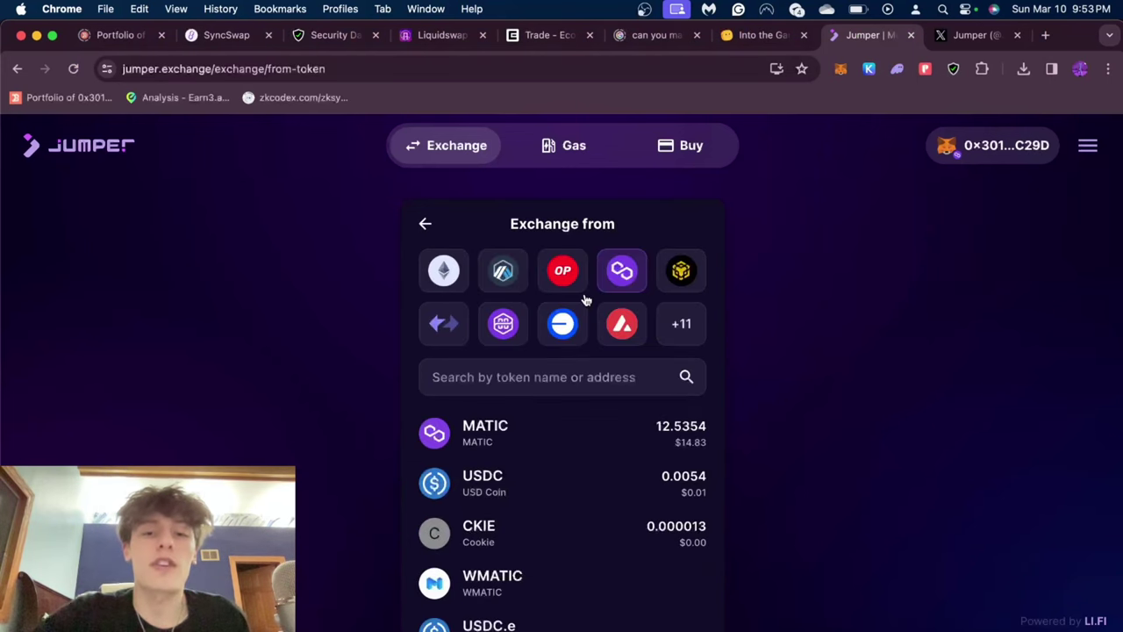
click(426, 223)
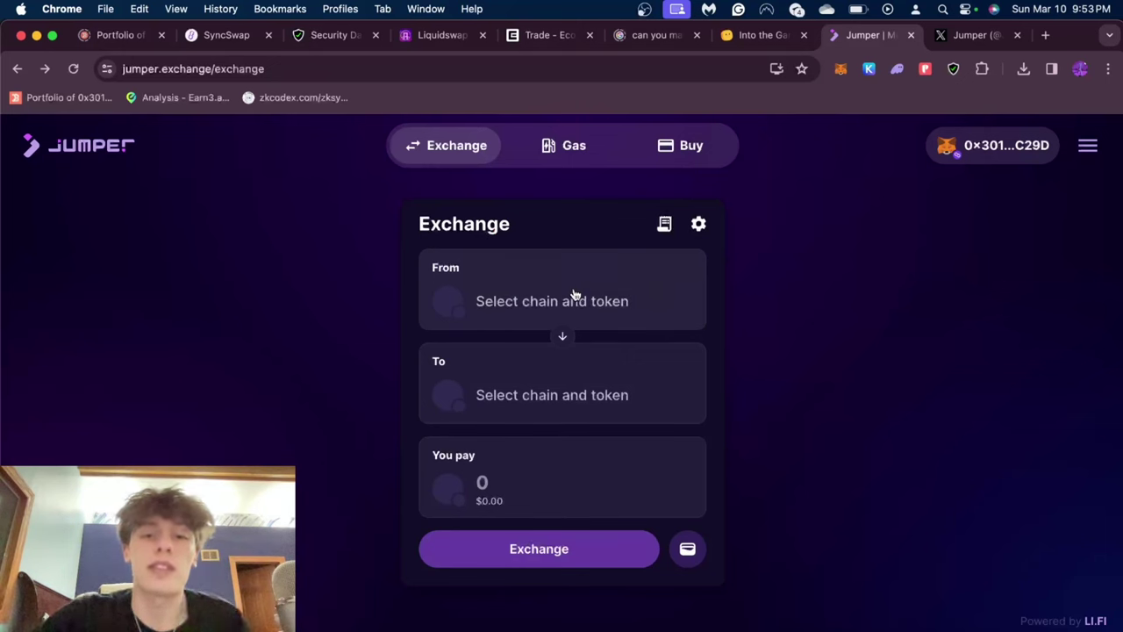
click(575, 295)
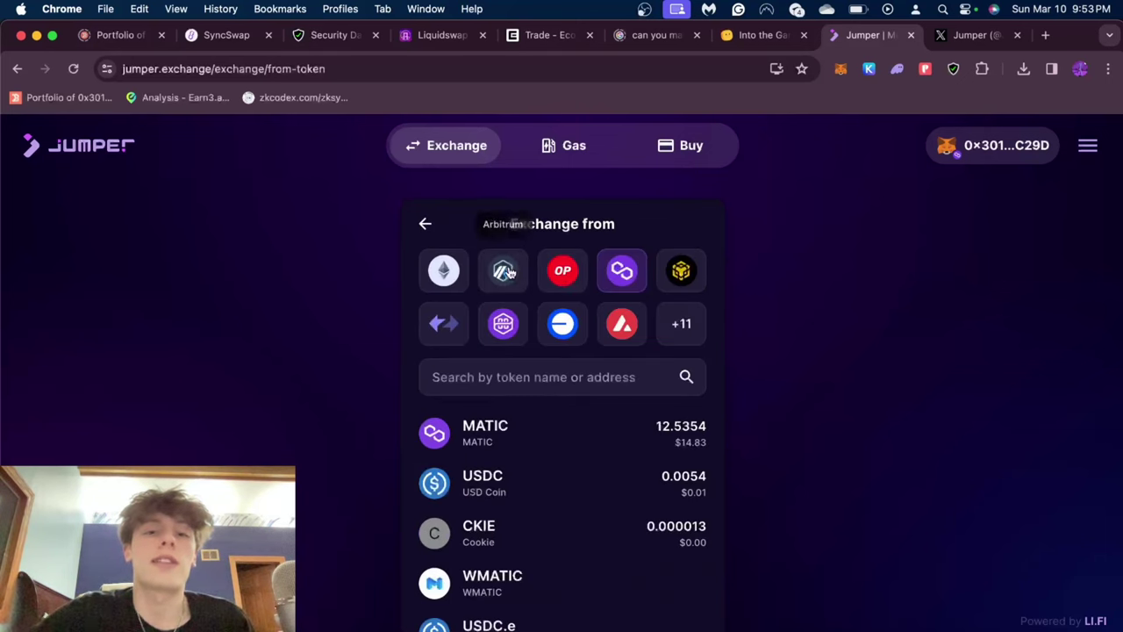
click(505, 273)
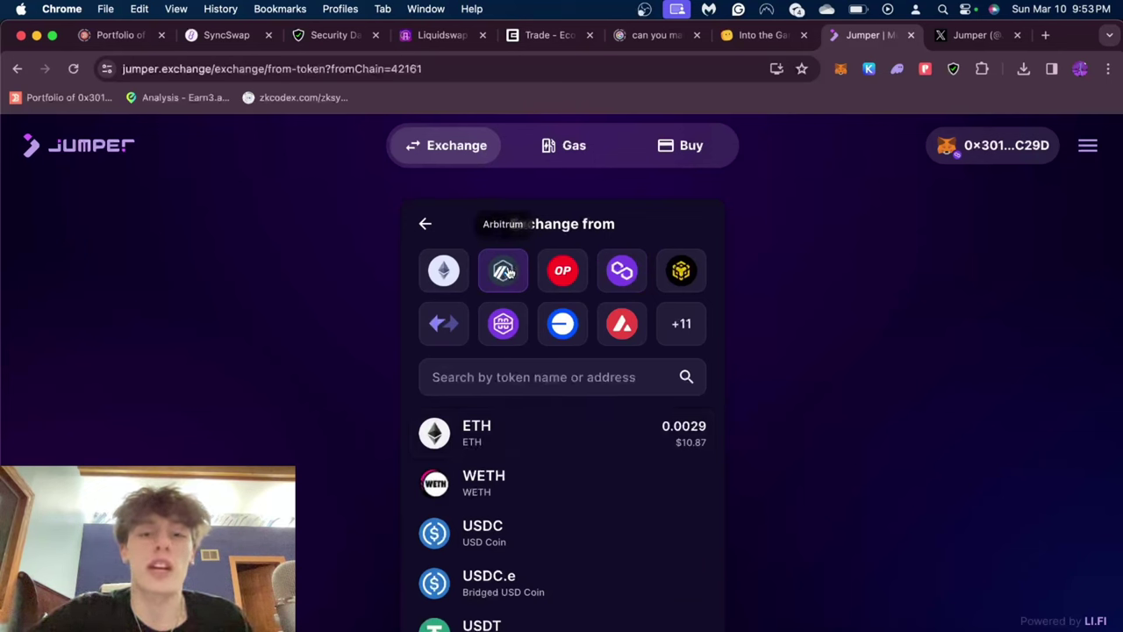
click(670, 330)
scroll(509, 509, down, 3)
scroll(511, 511, up, 3)
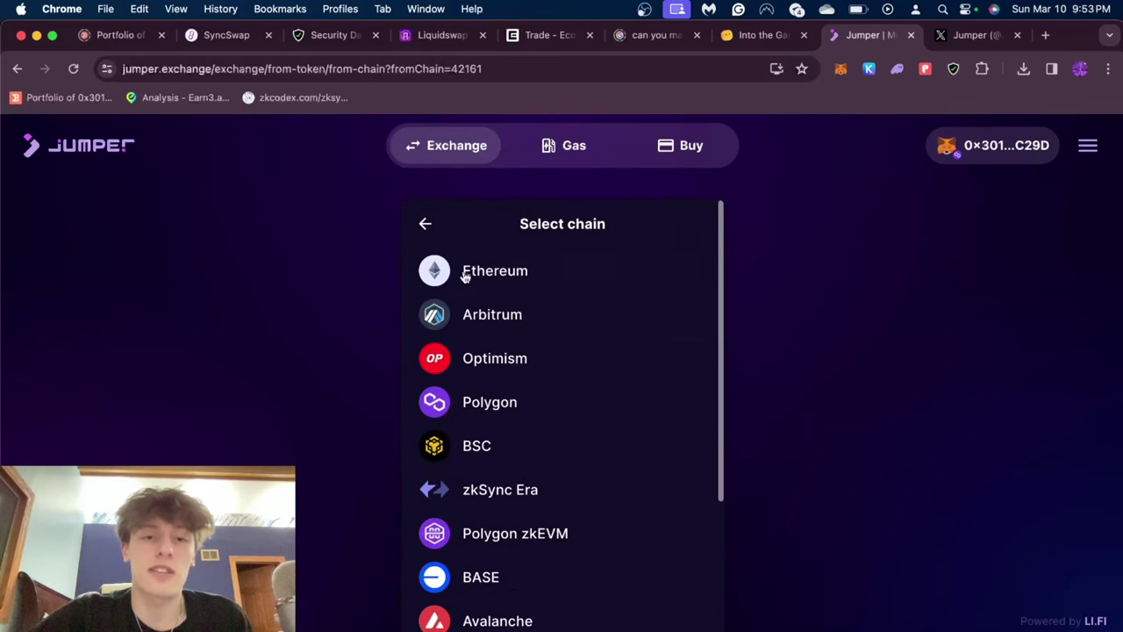
click(425, 224)
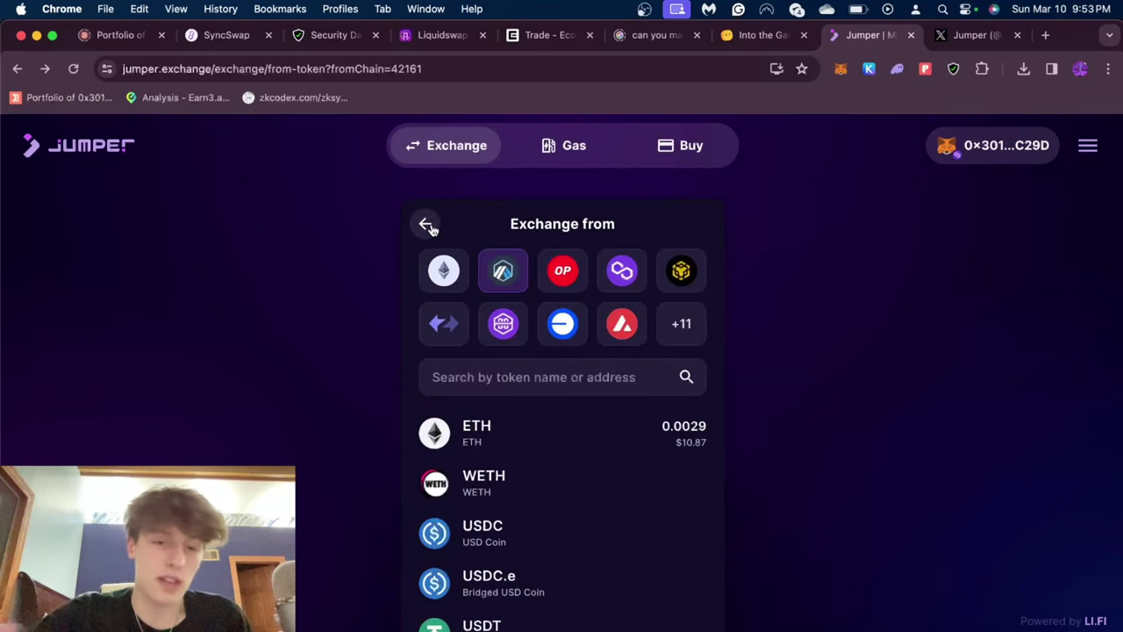
click(574, 436)
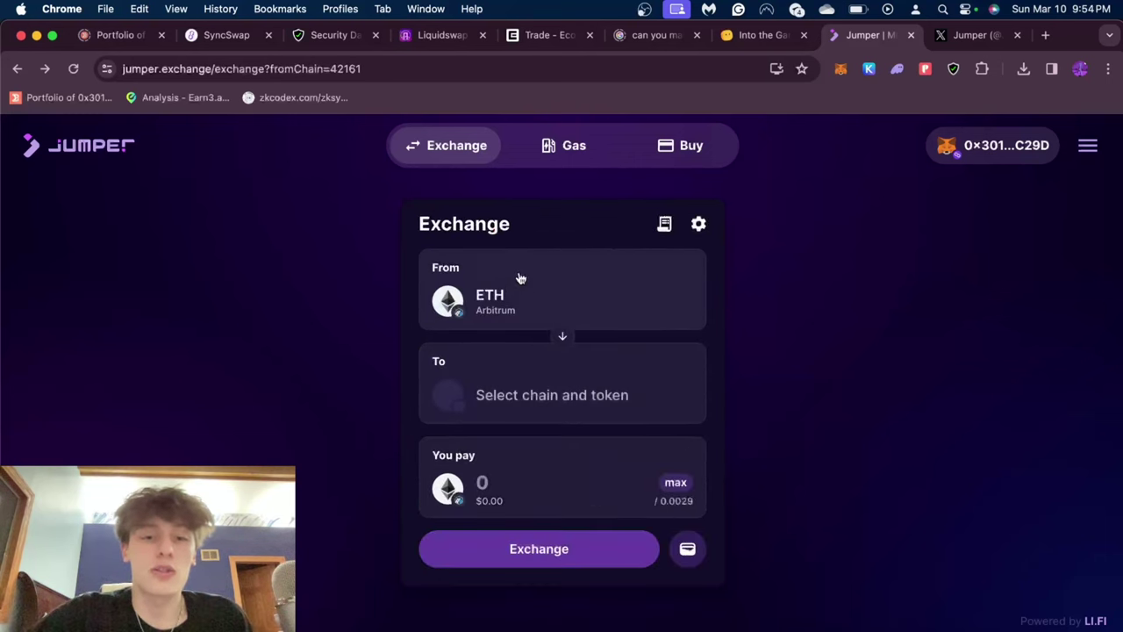
Pair USDT on BSC as source with USDT on Polygon as destination, swapping sides.
click(546, 395)
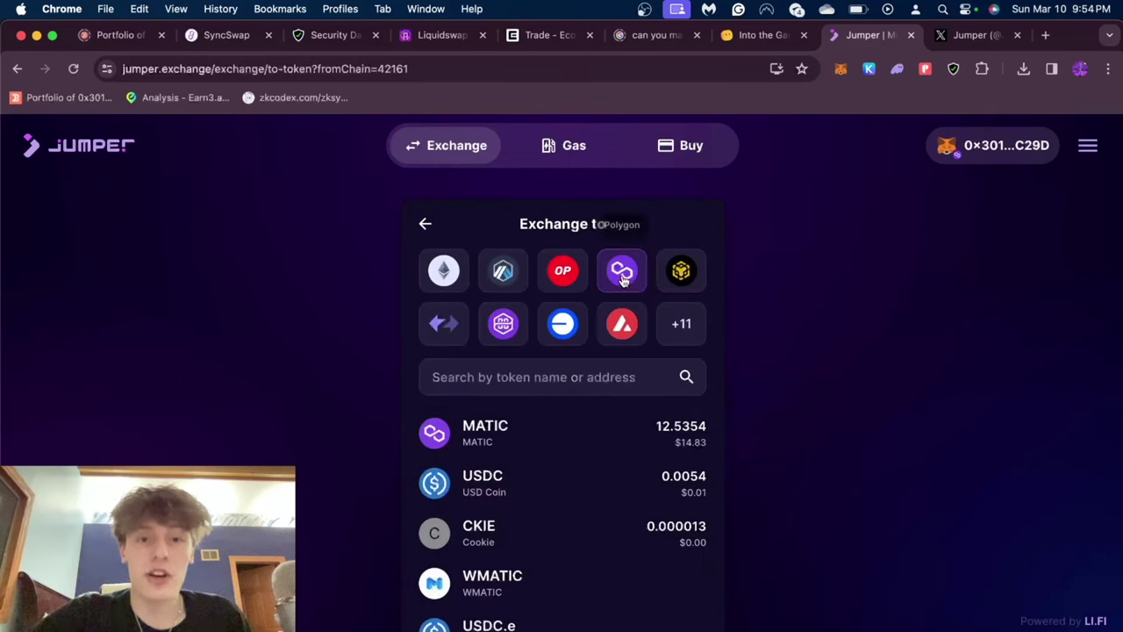
scroll(571, 548, down, 3)
scroll(574, 544, down, 1)
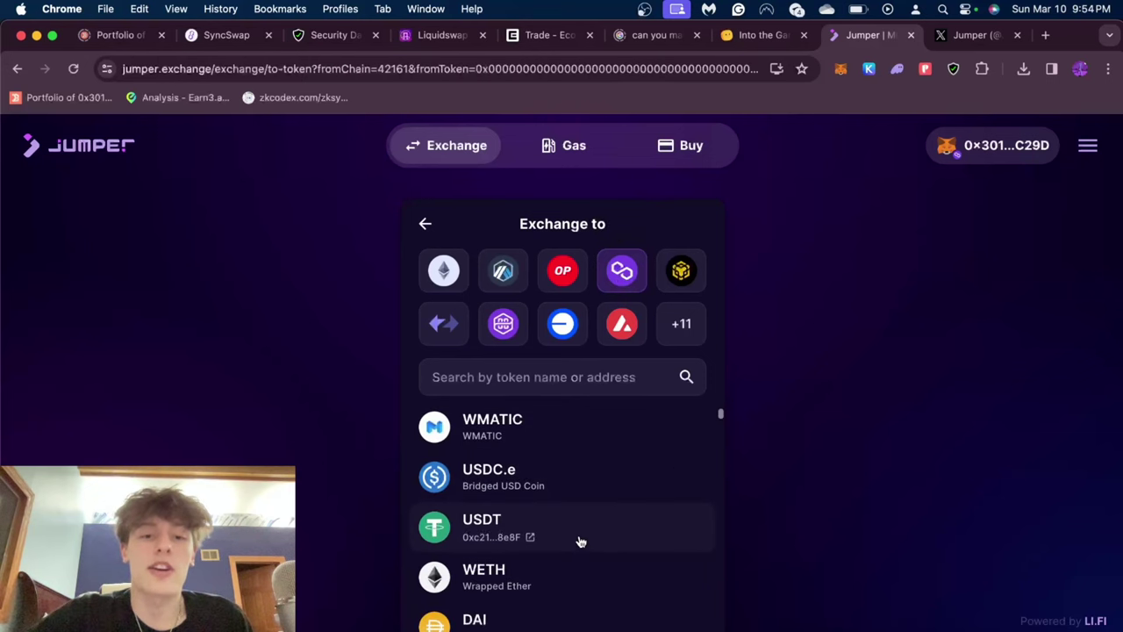
click(583, 536)
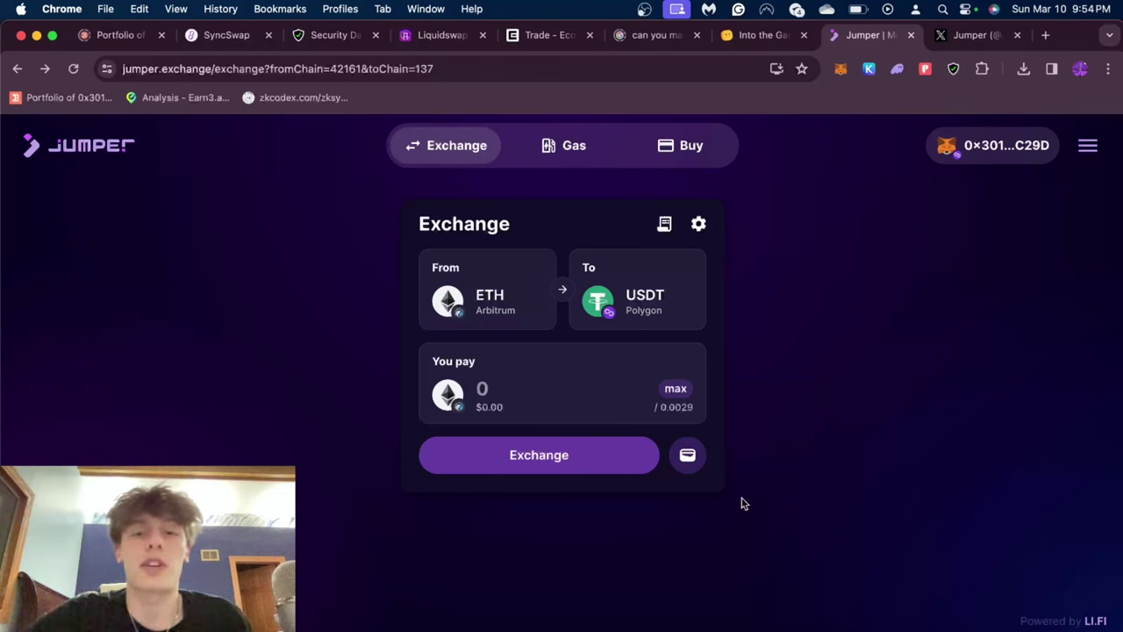
click(563, 294)
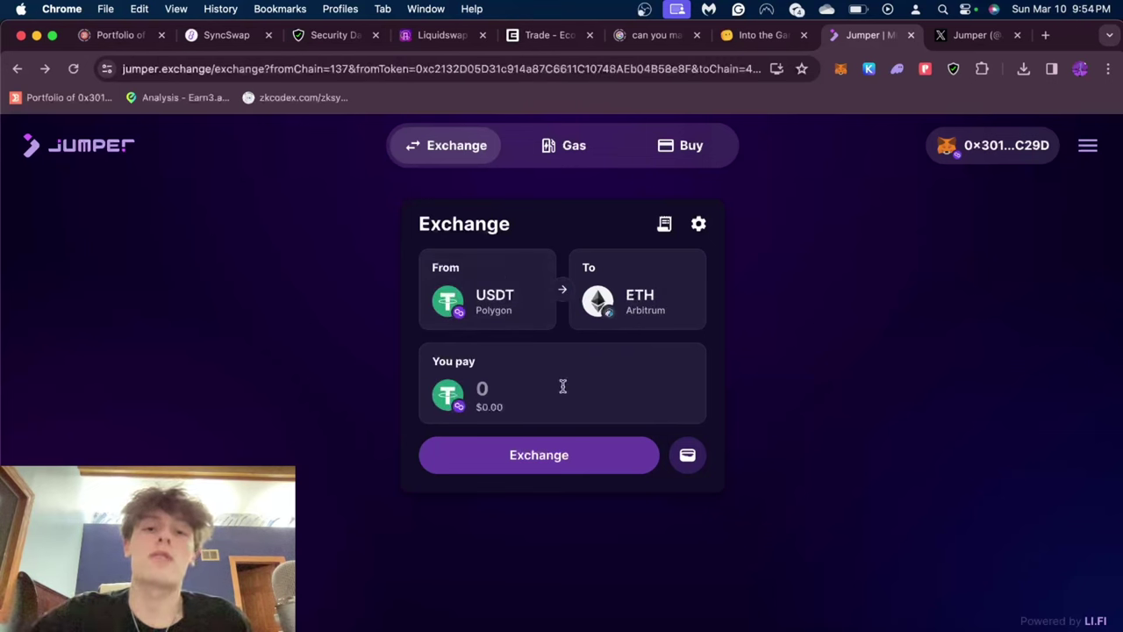
click(616, 316)
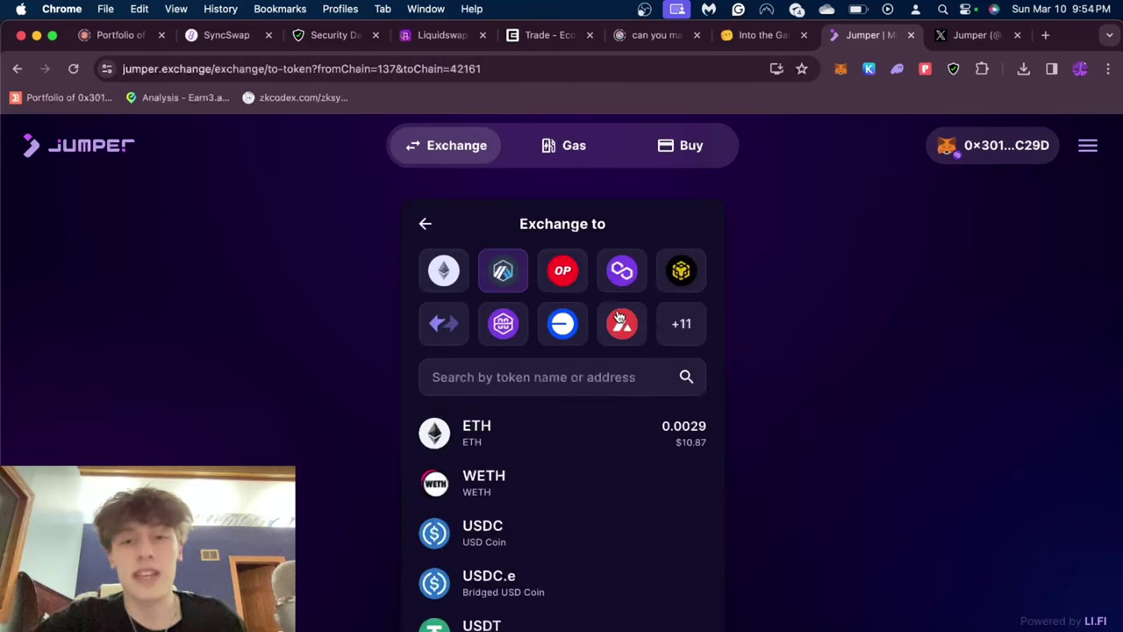
click(669, 271)
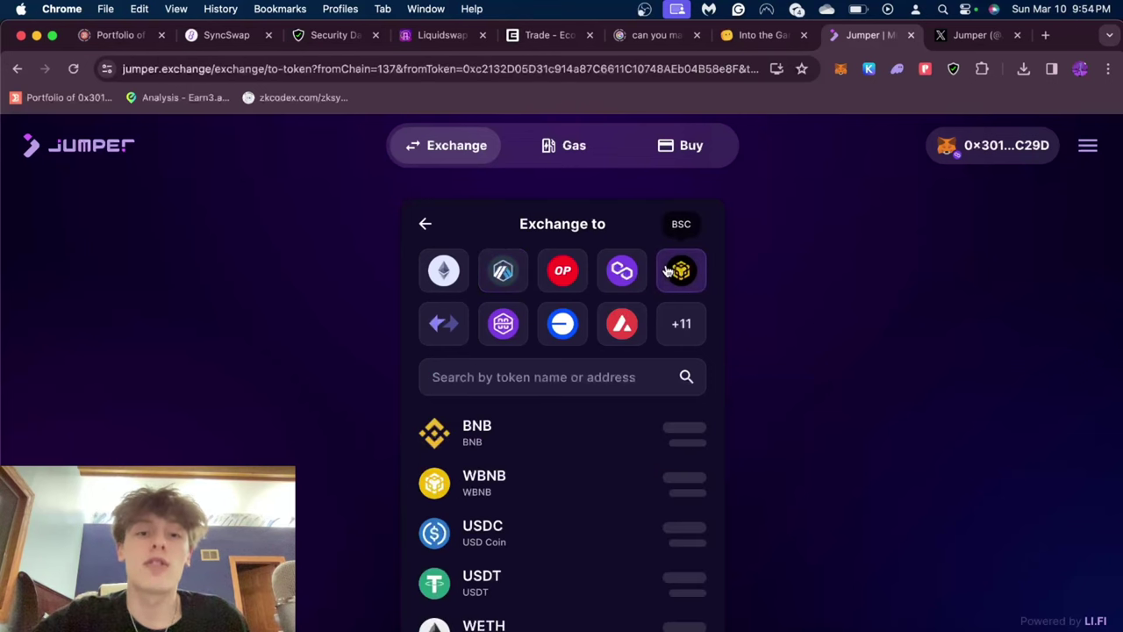
mouse_move(562, 583)
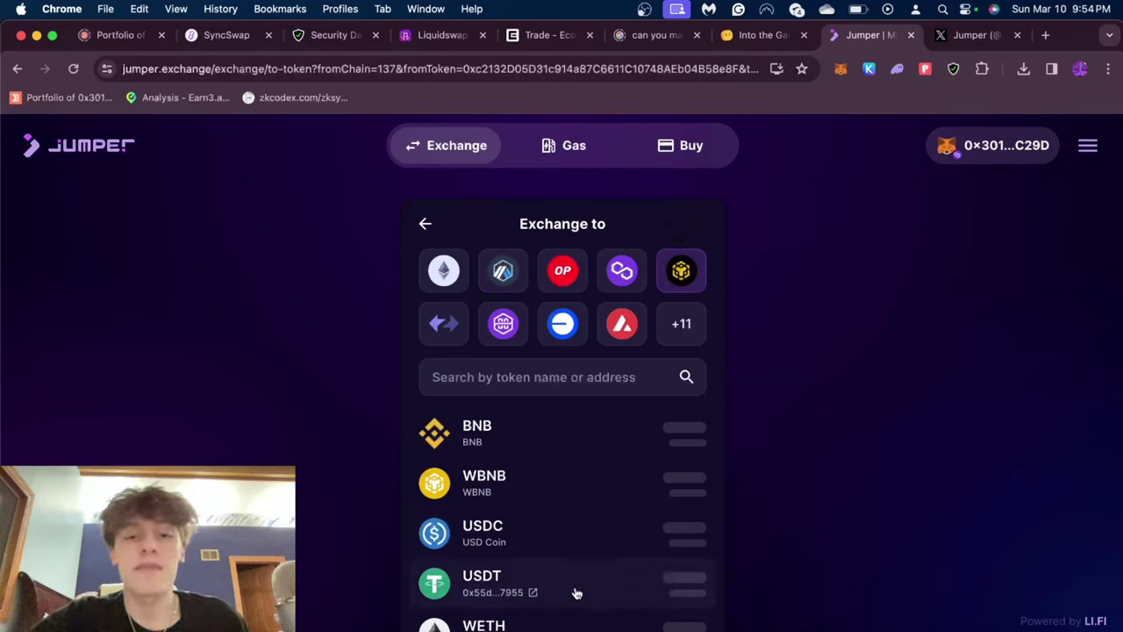
click(577, 593)
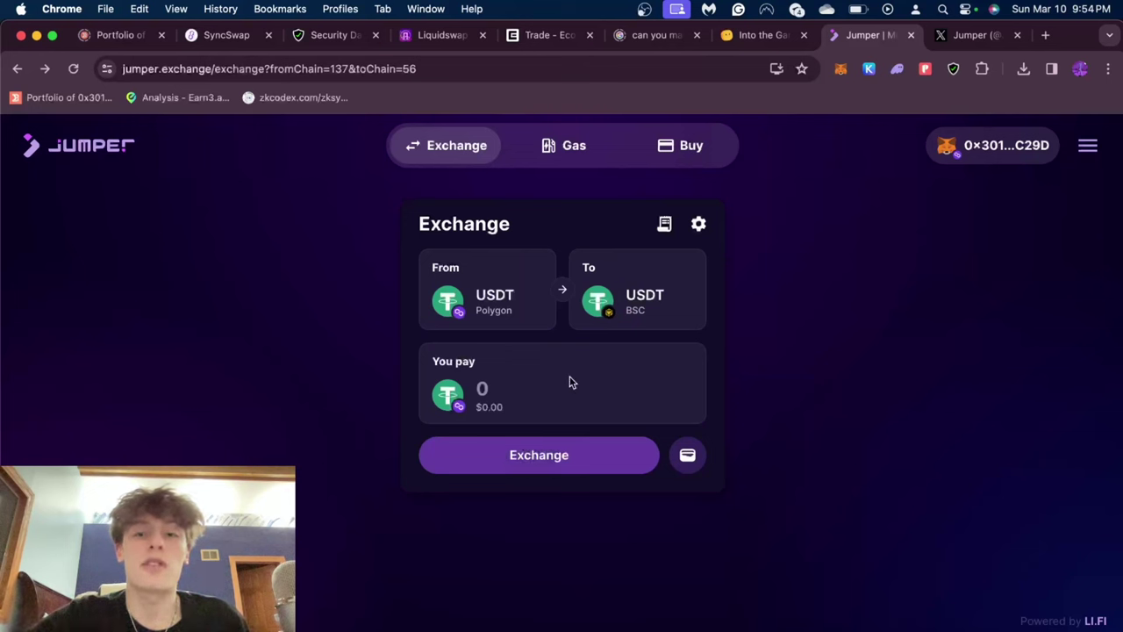
click(563, 292)
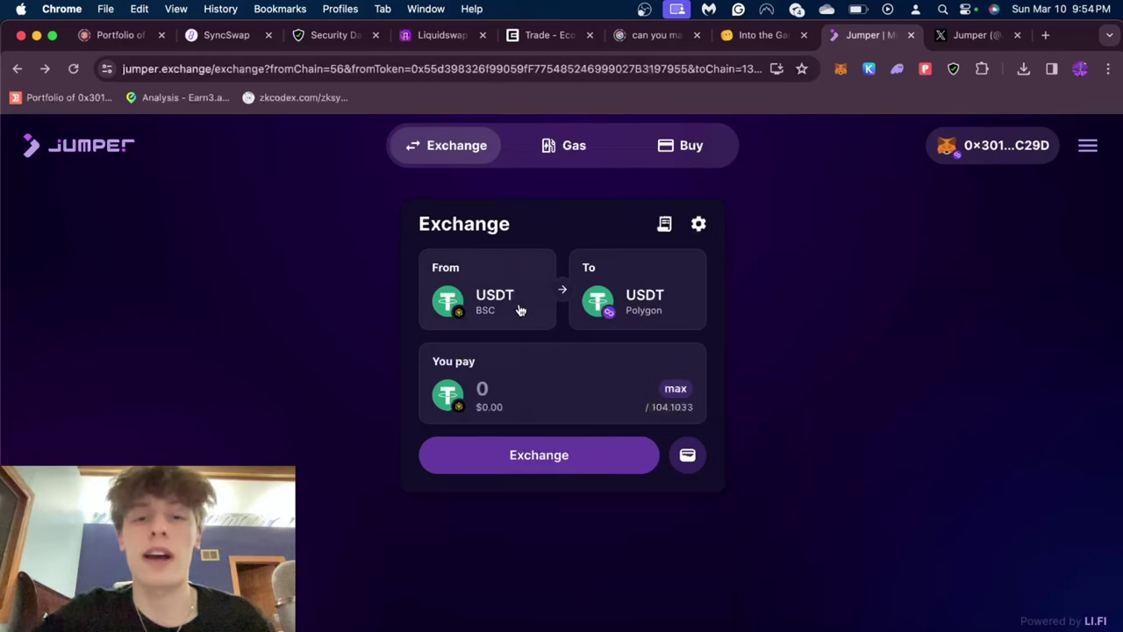
Enter the max 104.10 USDT and review the Celer cBridge route to Polygon.
click(675, 392)
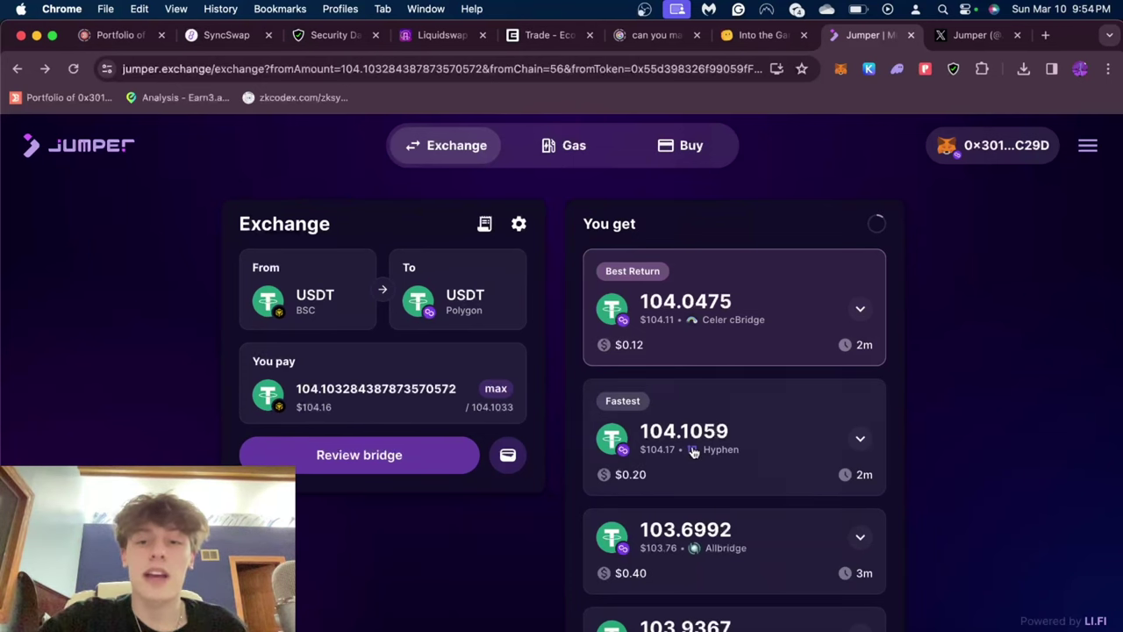
scroll(718, 496, down, 2)
scroll(716, 494, up, 2)
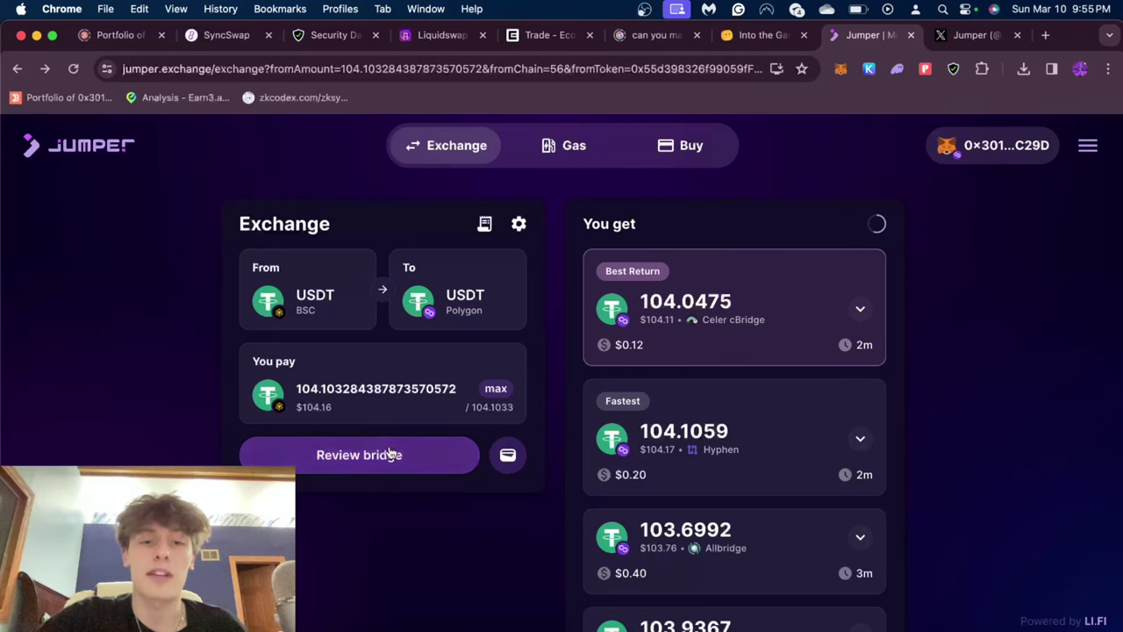
click(721, 311)
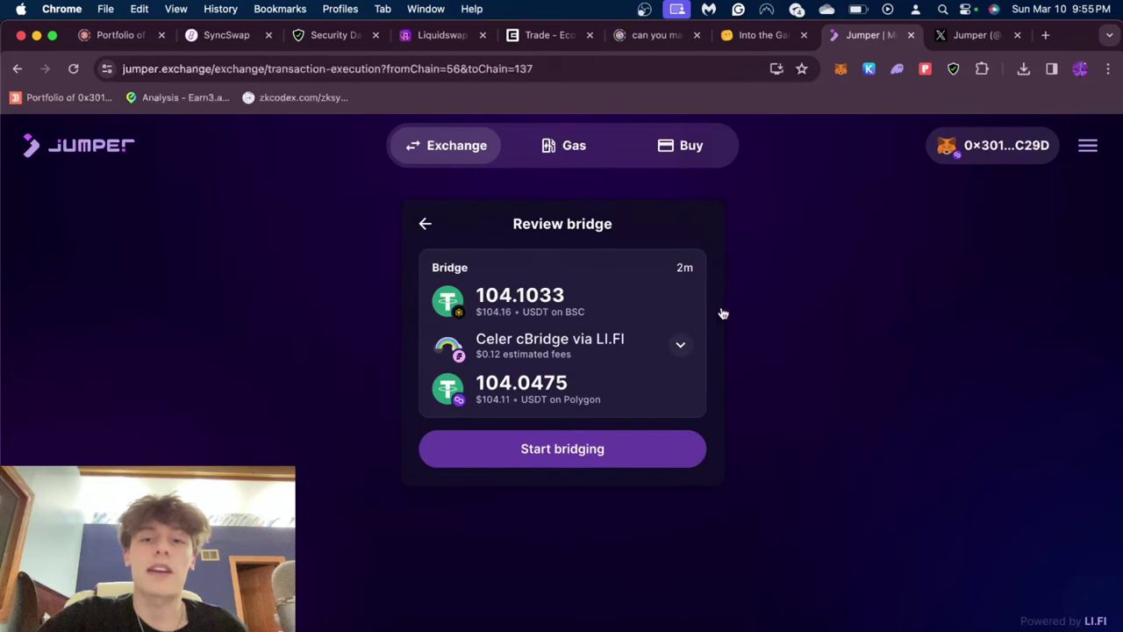
Start bridging and let MetaMask switch to BNB Chain.
click(621, 444)
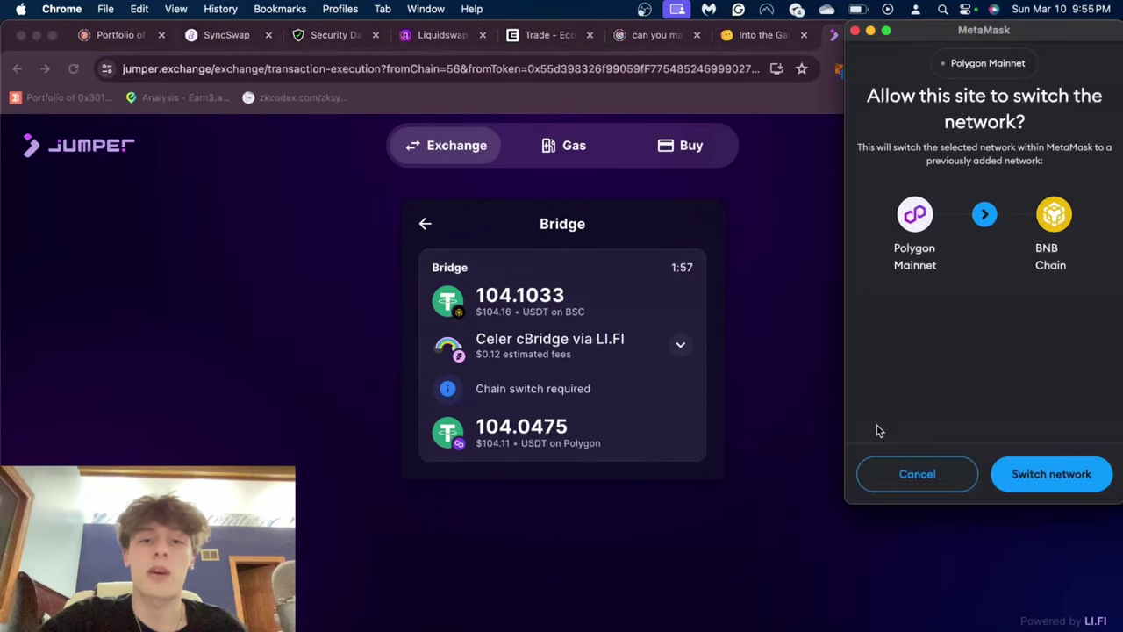
click(1009, 470)
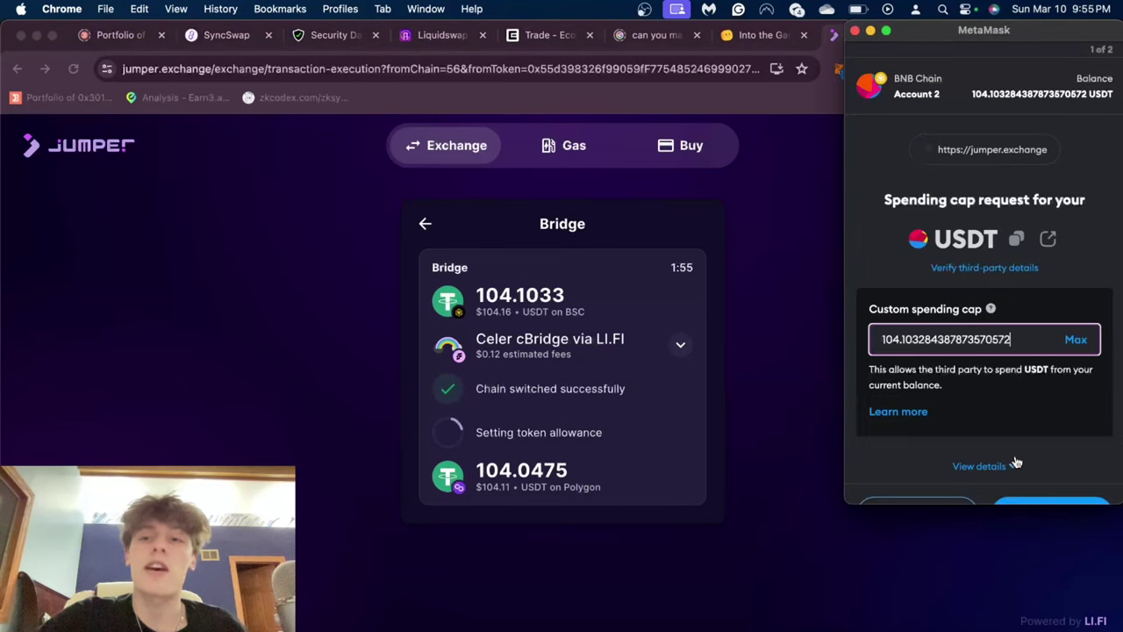
scroll(1031, 441, down, 1)
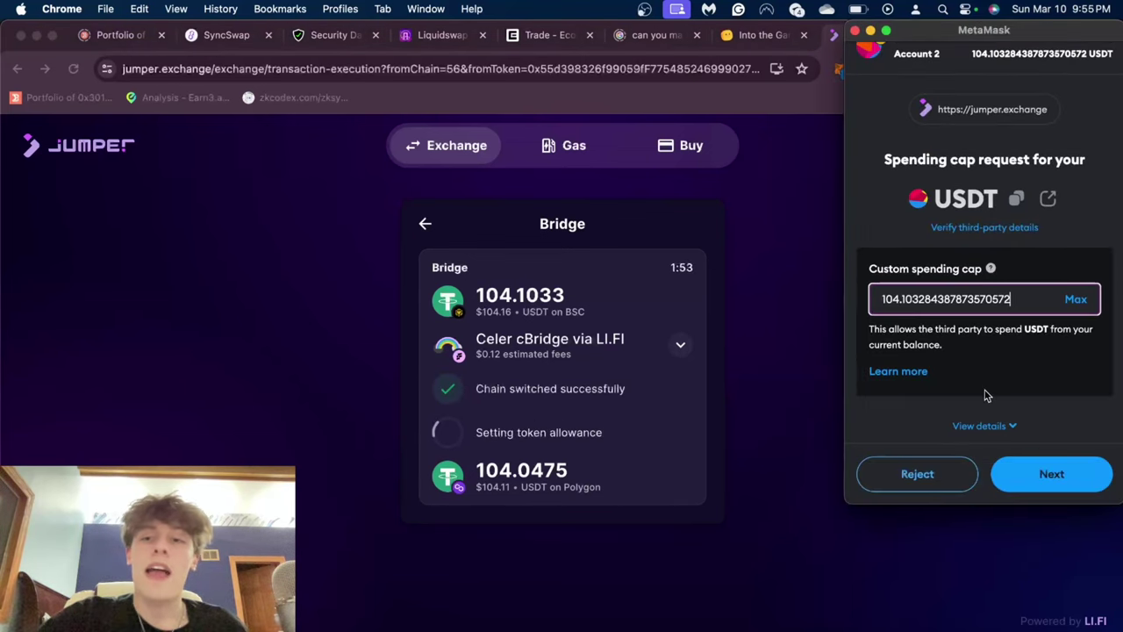
click(1011, 468)
scroll(1038, 470, down, 1)
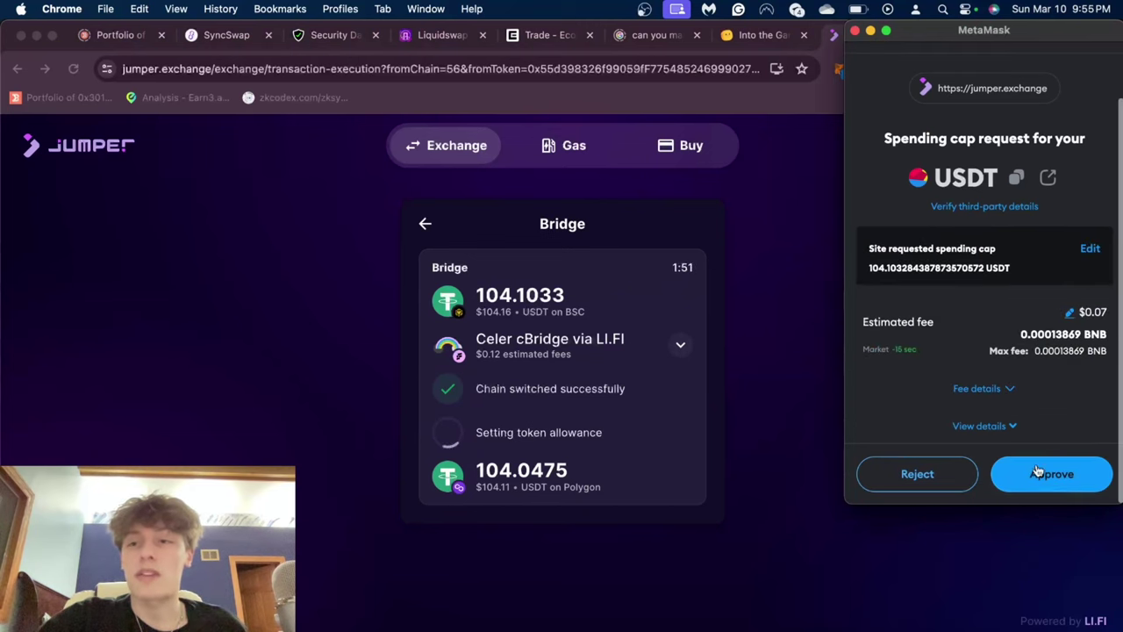
Approve a 110 USDT spending cap and confirm the bridge transaction.
click(1090, 250)
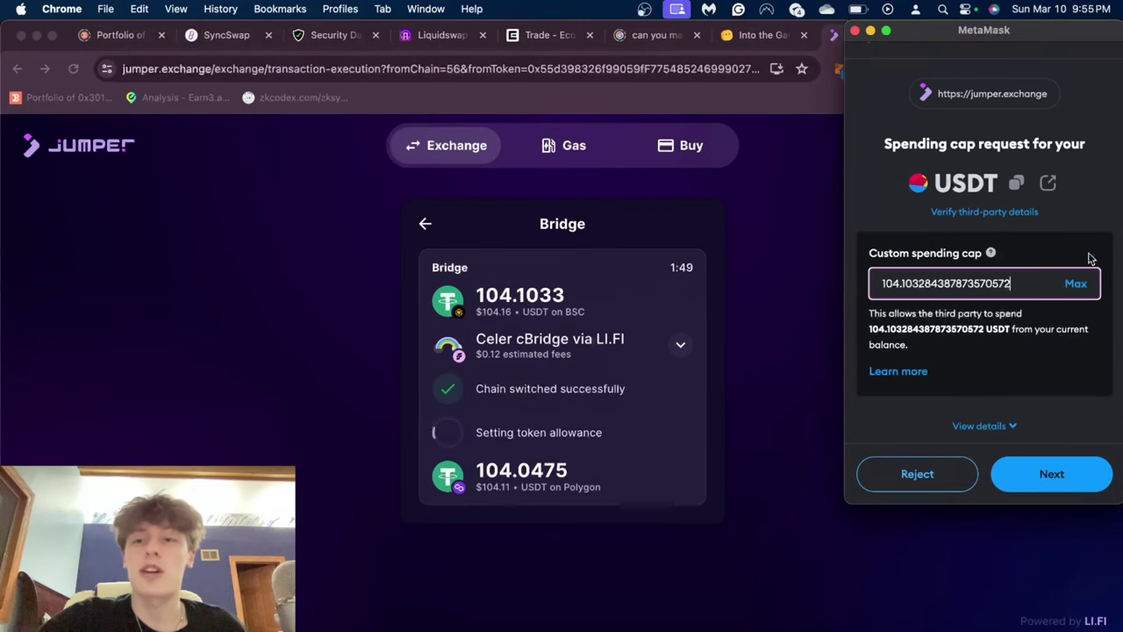
triple_click(1025, 283)
key(BackSpace)
text(110)
scroll(1070, 393, down, 1)
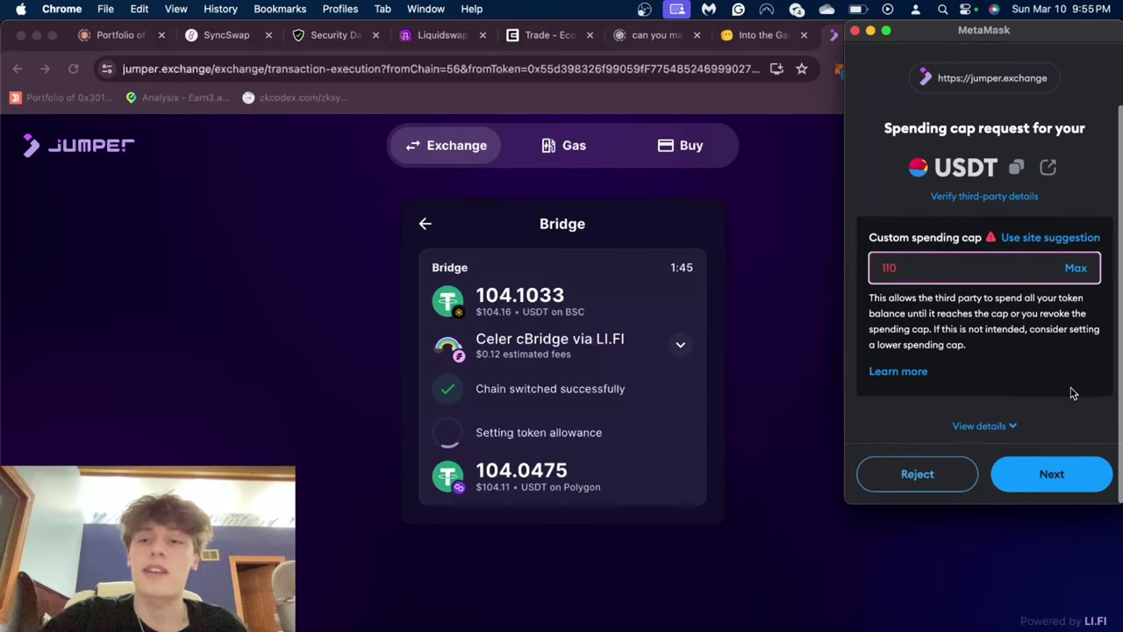
click(1035, 476)
click(1036, 476)
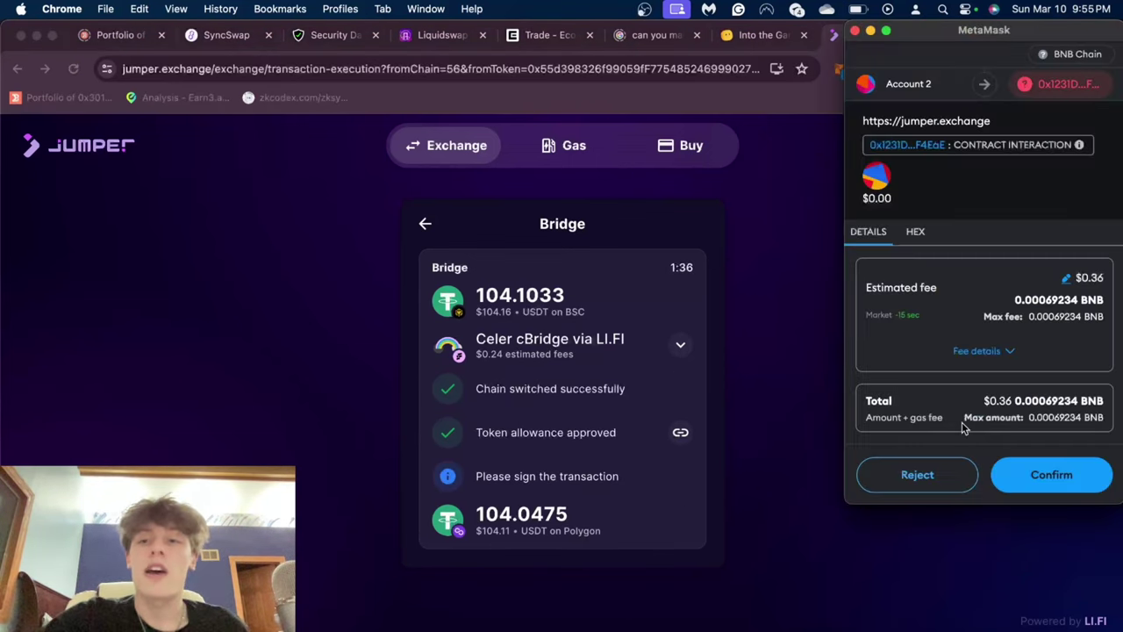
click(1031, 474)
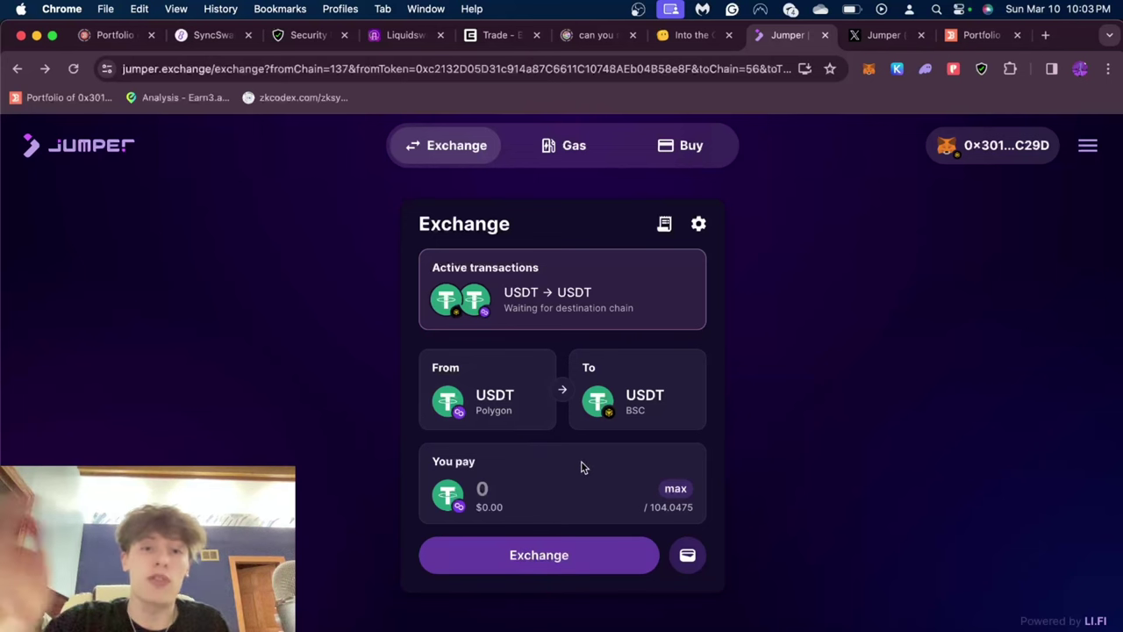
Fill in the full 104.05 USDT Polygon balance to load route quotes to BSC.
click(676, 500)
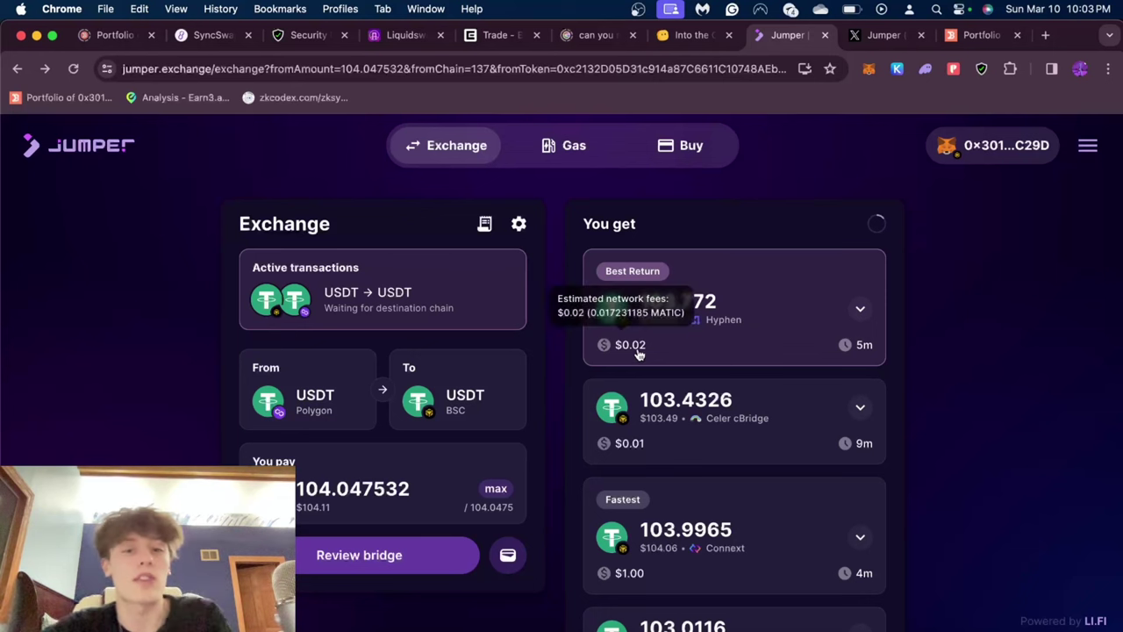
Review and start the bridge, switch MetaMask to Polygon Mainnet, and approve the spending cap.
click(378, 555)
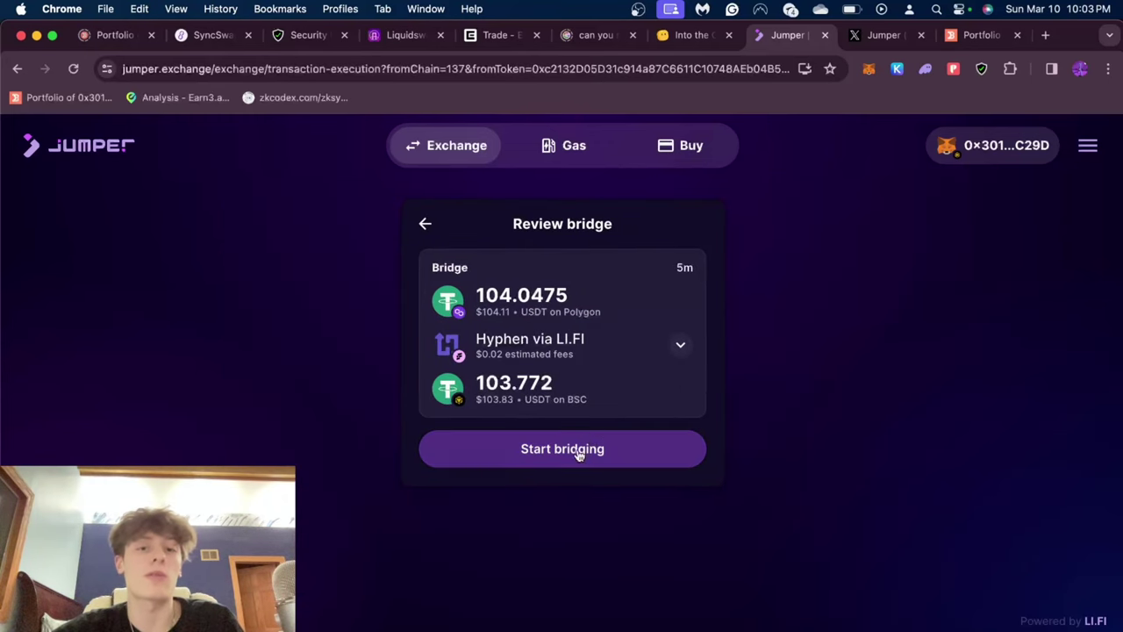
click(576, 455)
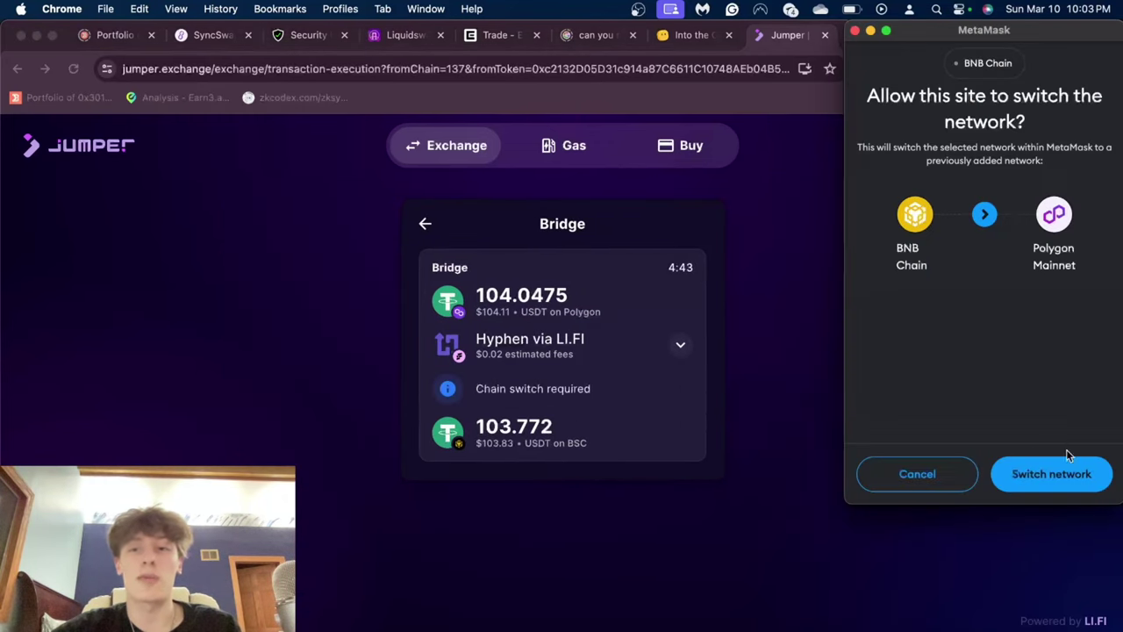
click(1037, 475)
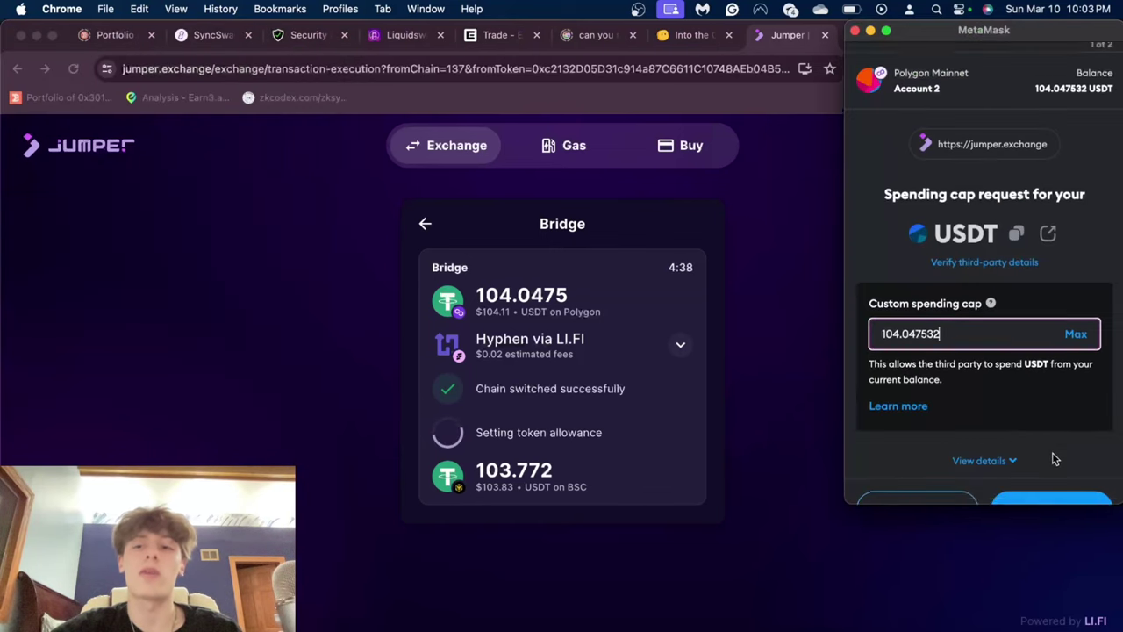
click(1034, 475)
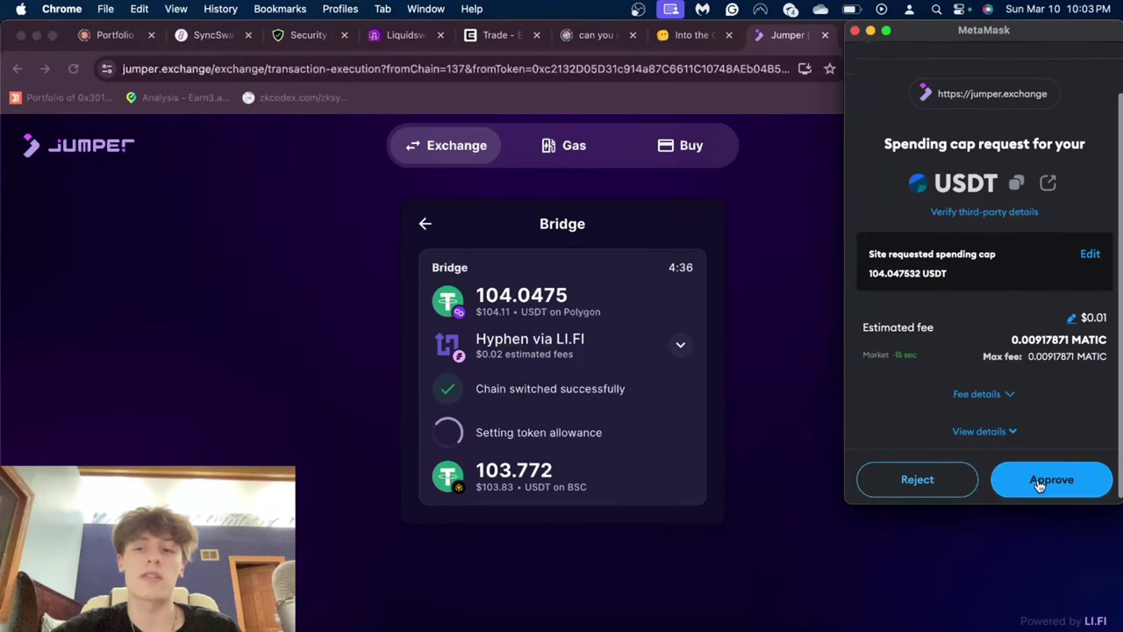
click(1040, 480)
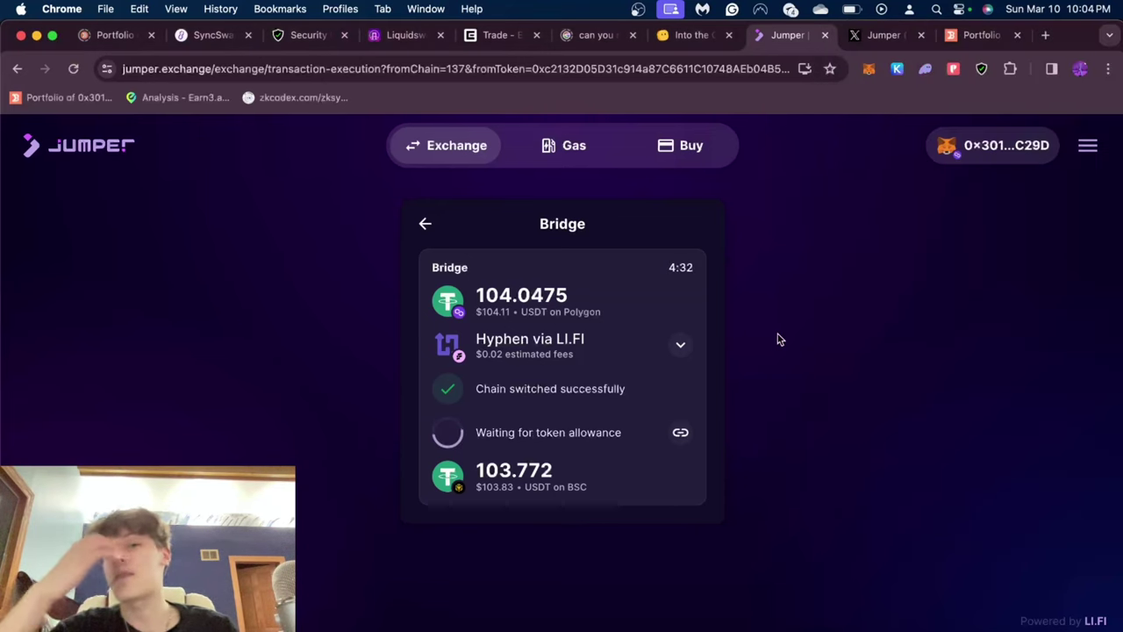
Leave the bridge progress panel and return to the empty exchange form.
click(423, 224)
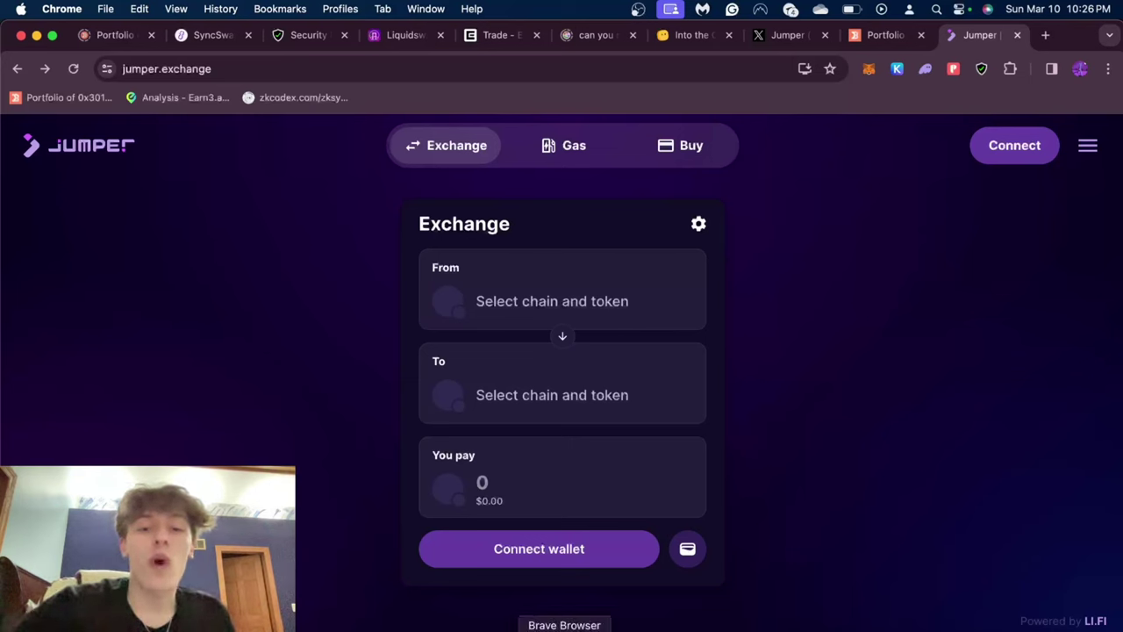
In the jumper stats by wallet table, highlight rank 2907, 8 chains and 111 transactions.
click(564, 628)
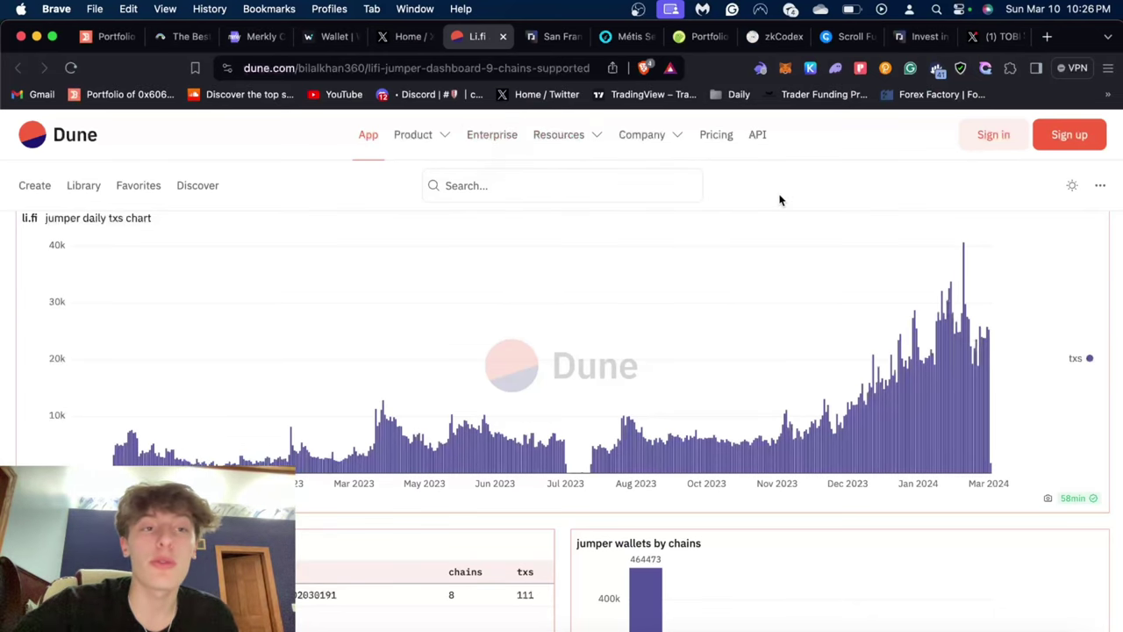
scroll(779, 200, up, 3)
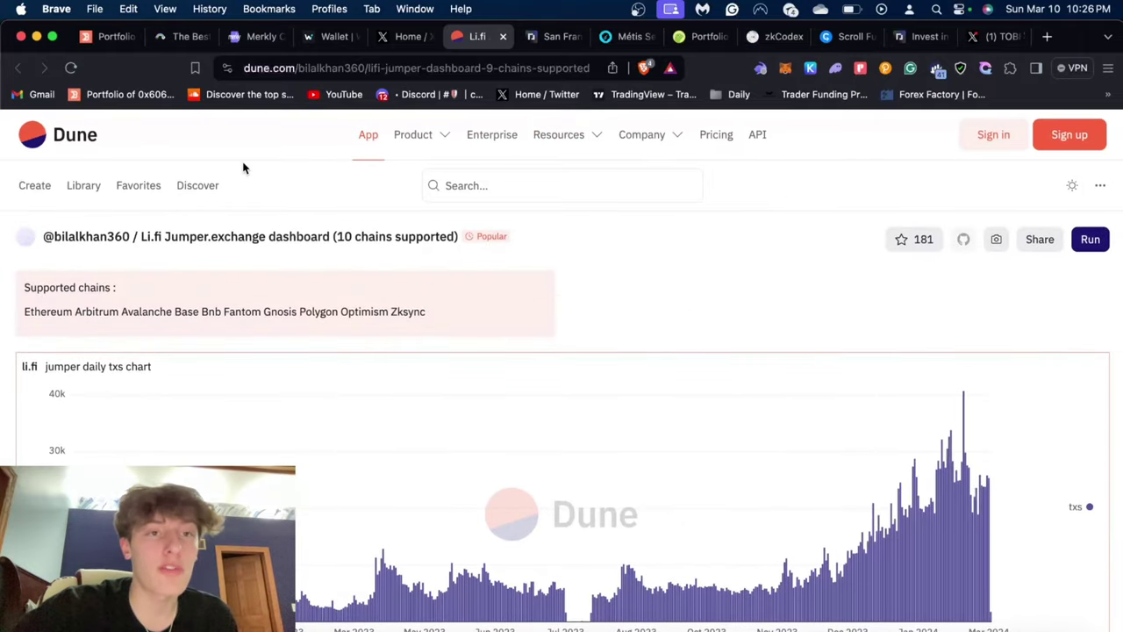
scroll(677, 378, down, 1)
scroll(678, 378, down, 1)
scroll(676, 376, down, 5)
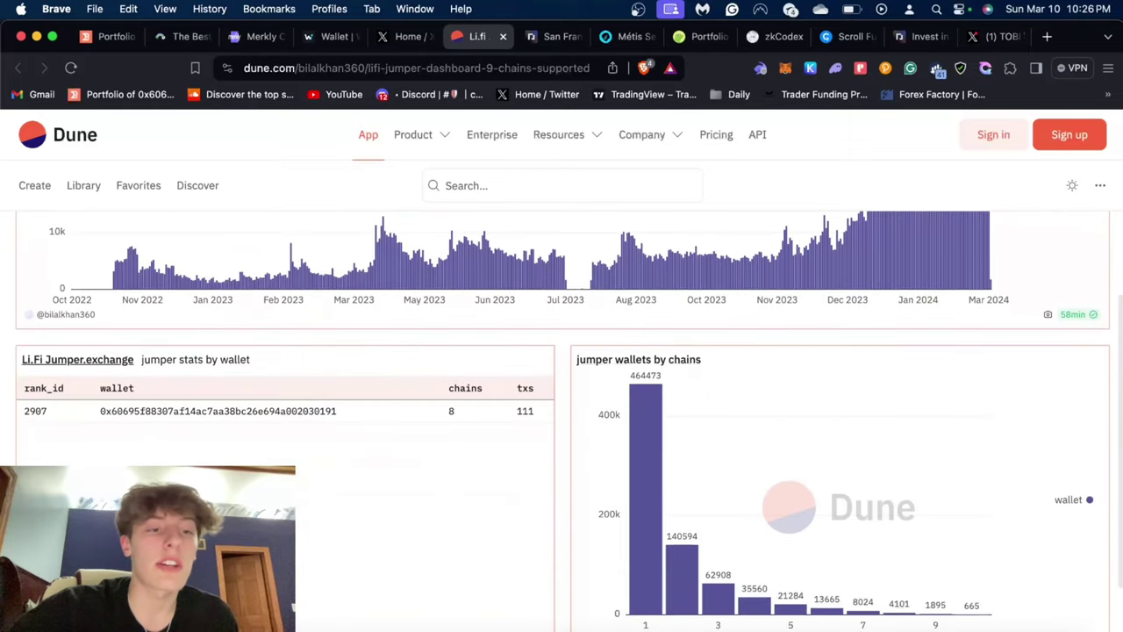
scroll(146, 348, down, 1)
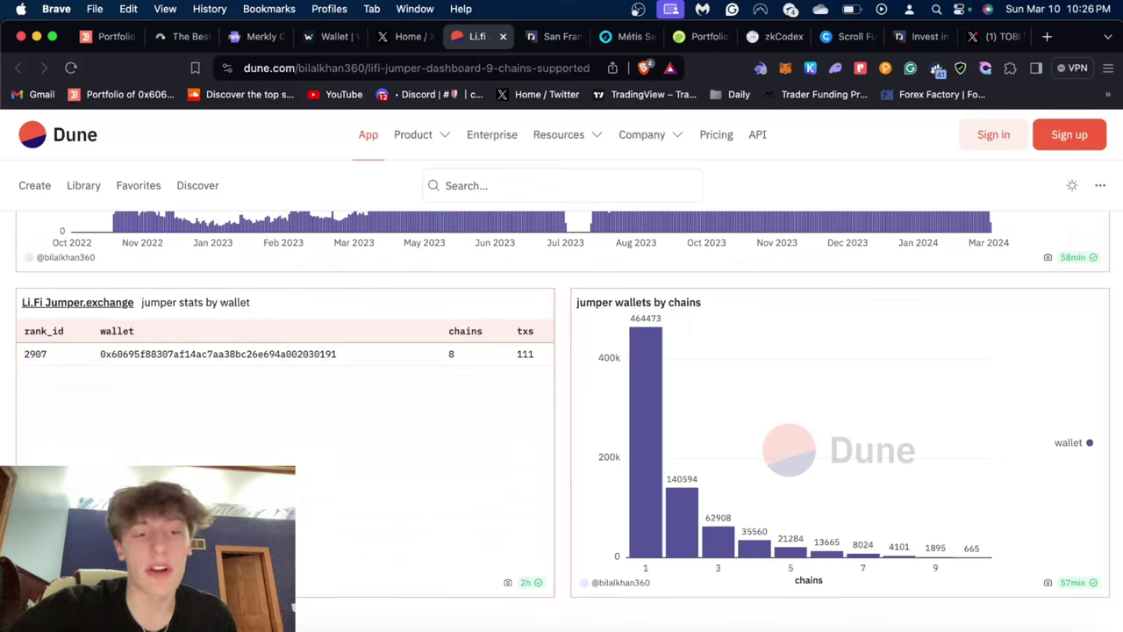
double_click(31, 356)
double_click(446, 351)
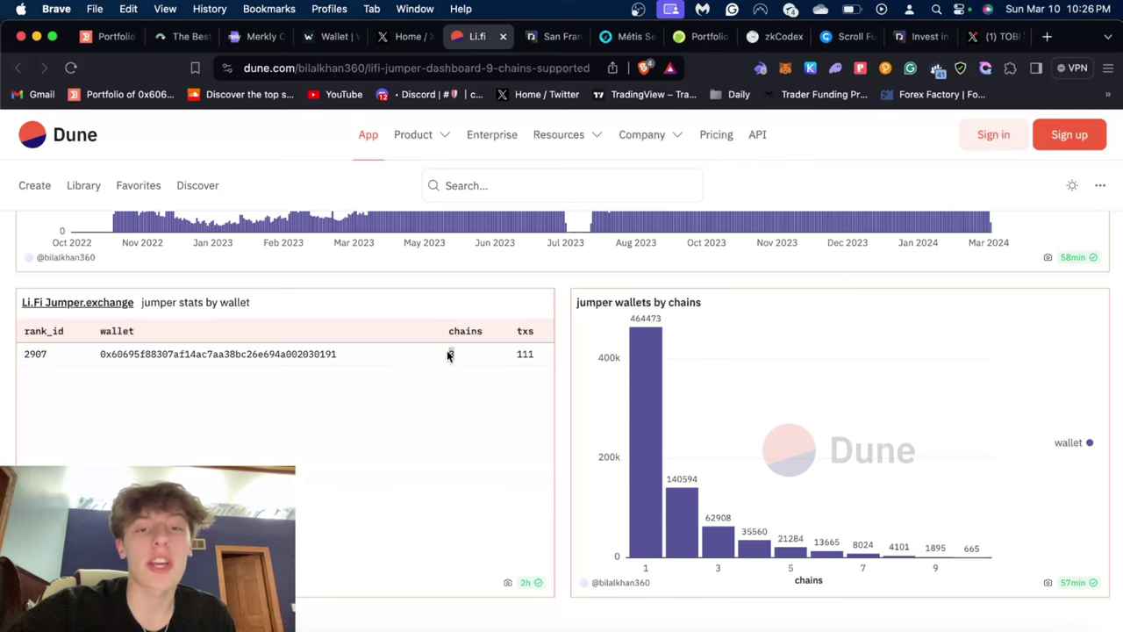
double_click(523, 354)
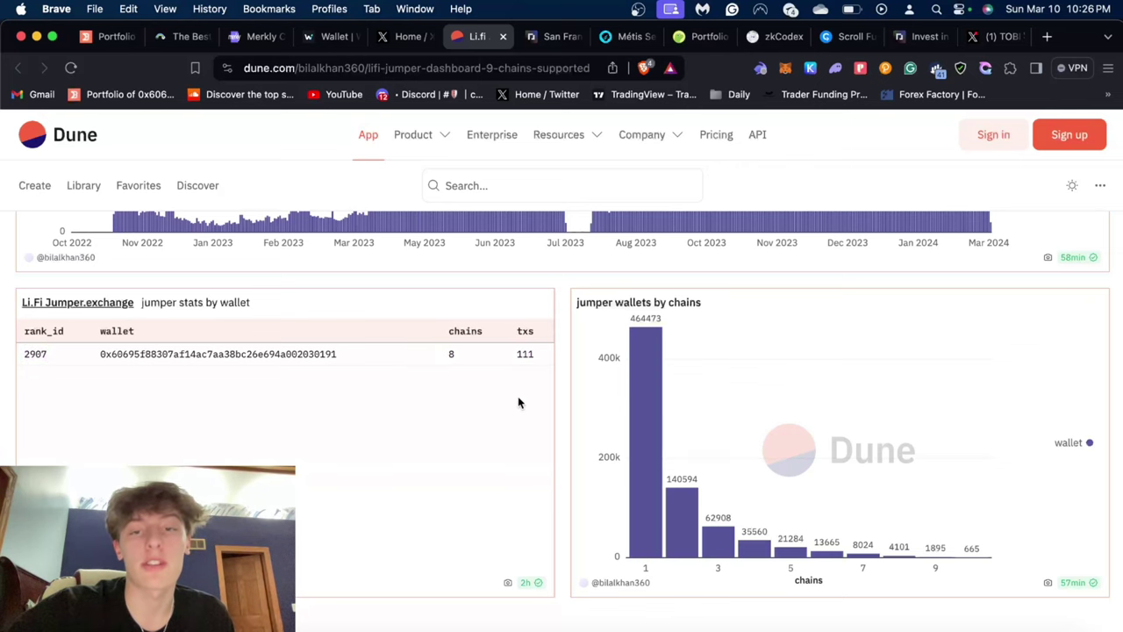
scroll(517, 397, down, 1)
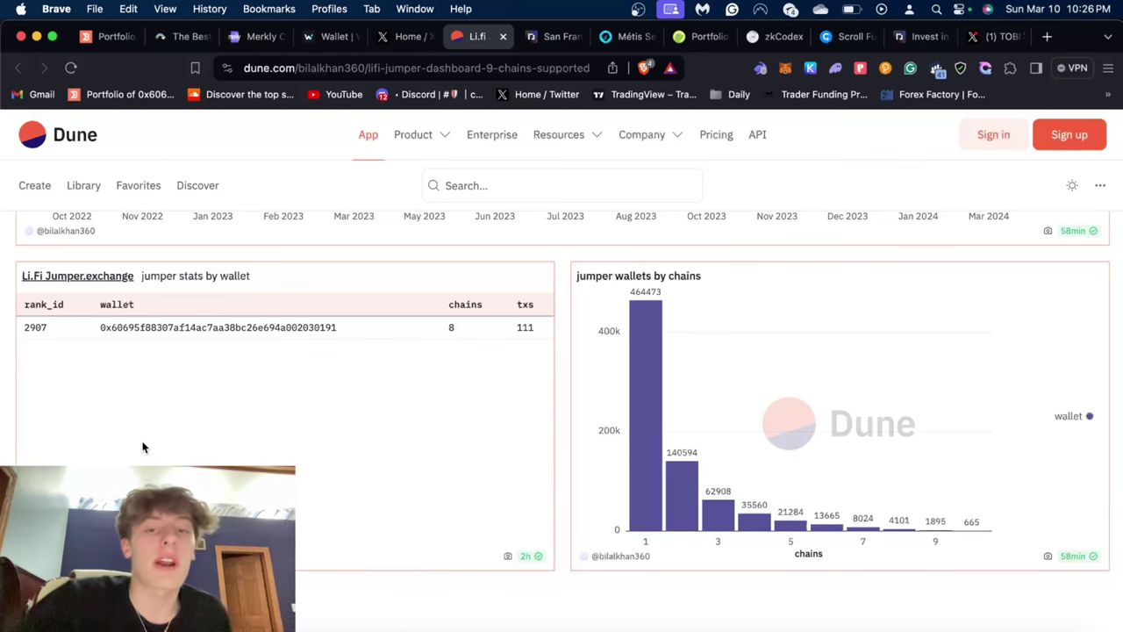
scroll(201, 424, up, 1)
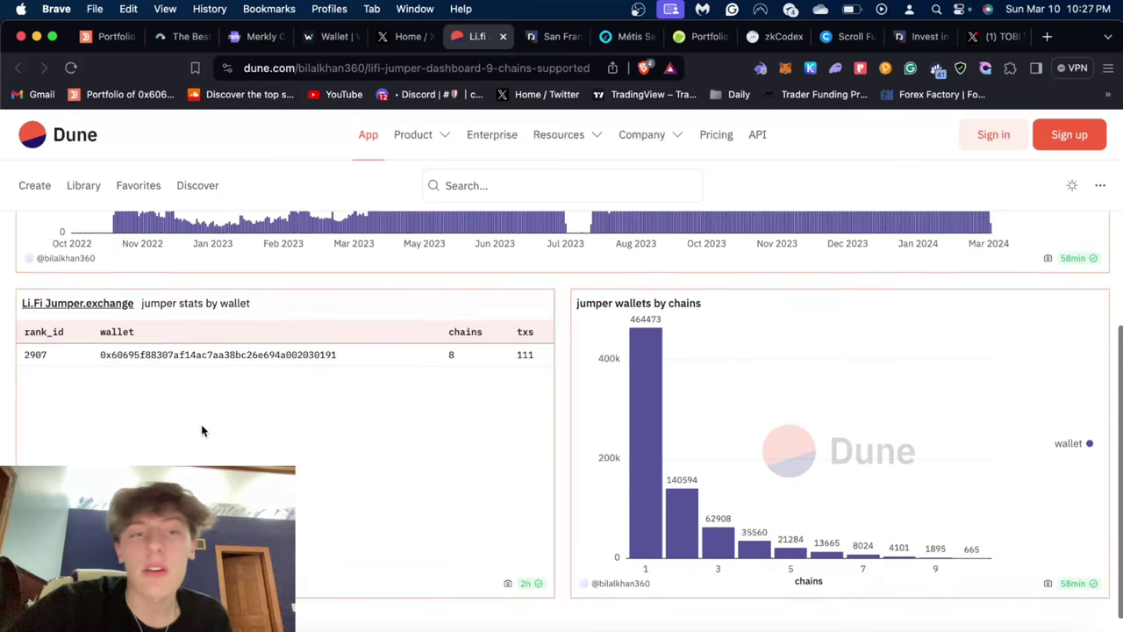
scroll(201, 424, up, 2)
scroll(201, 425, down, 1)
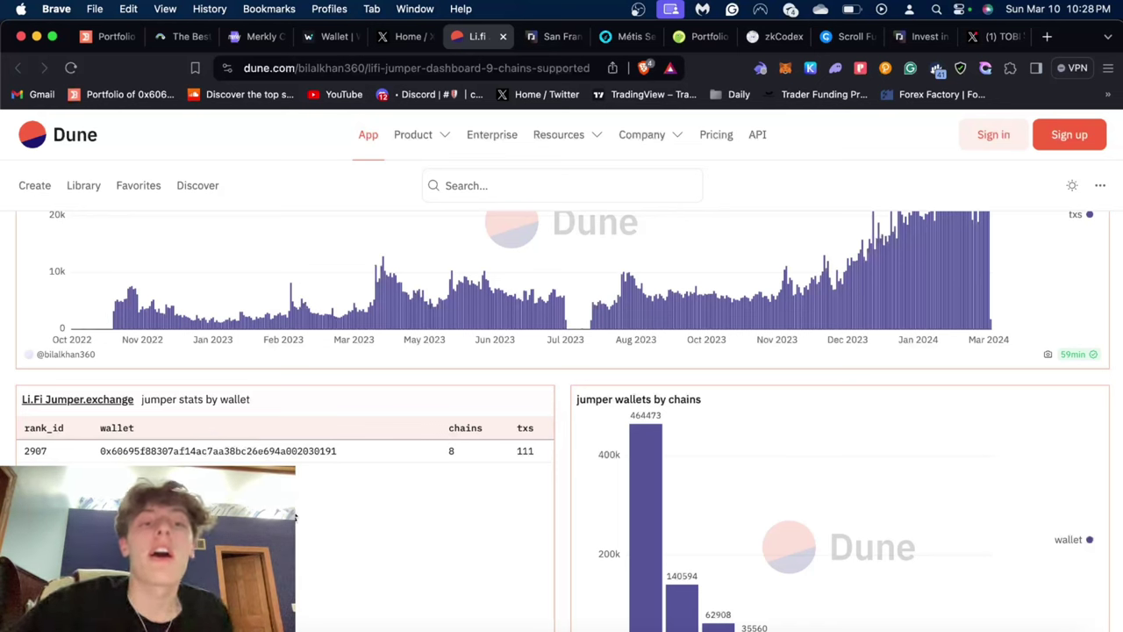
Scroll back up to the Li.fi Jumper dashboard heading and its ten supported chains.
scroll(295, 518, up, 5)
scroll(626, 283, up, 2)
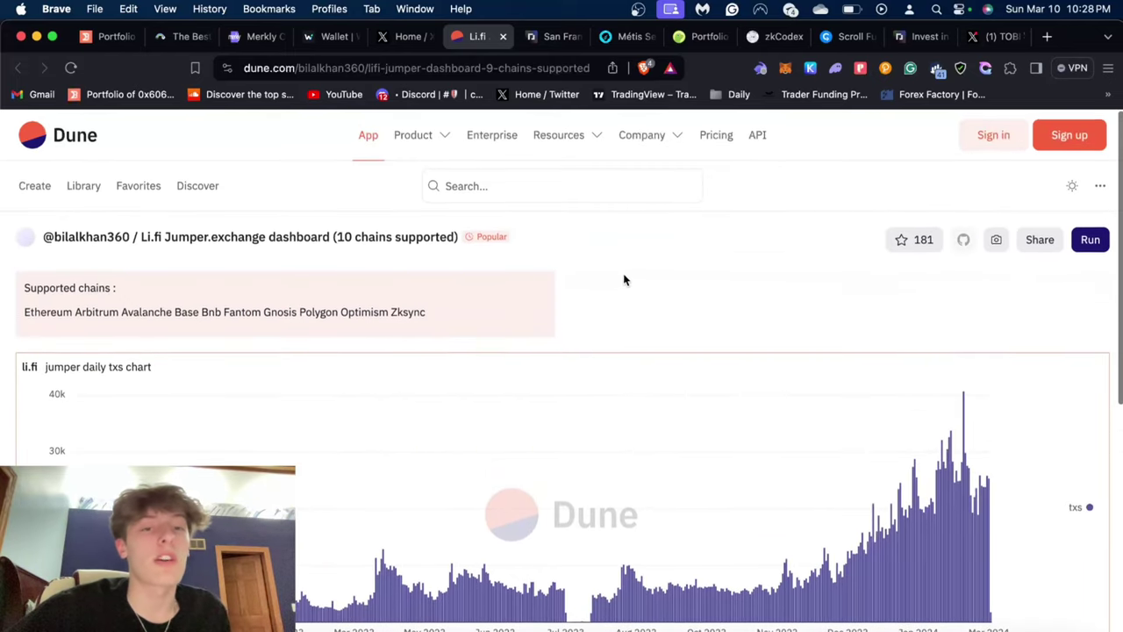